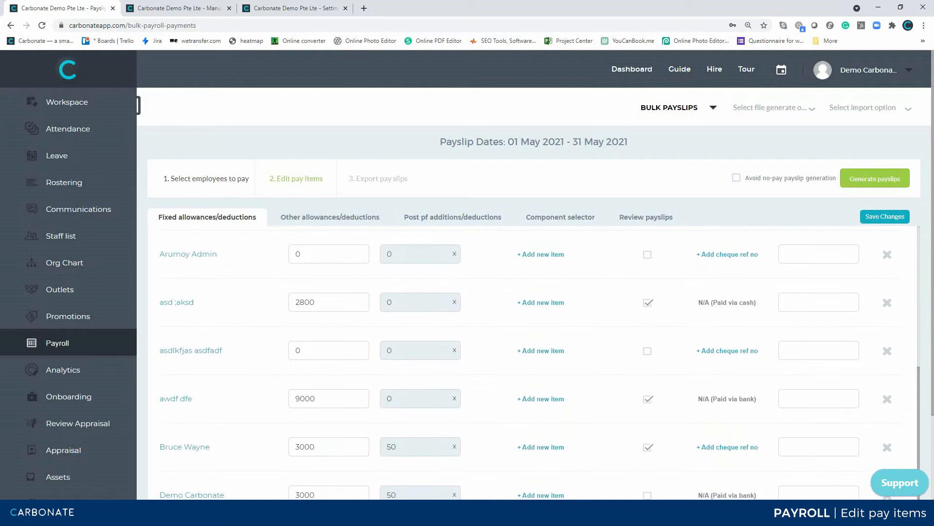
Set the basic salary of the fourth employee in the list to 3000.
{"action": "scroll", "coordinate": [534, 282], "scroll_direction": "up", "scroll_amount": 10}
{"action": "left_click", "coordinate": [328, 329]}
{"action": "type", "text": "300"}
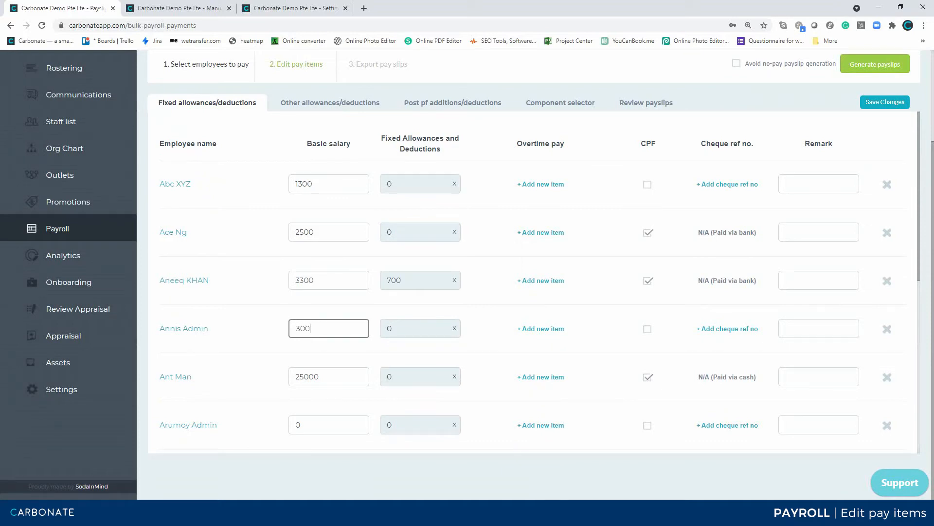
{"action": "type", "text": "0"}
{"action": "key", "text": "Return"}
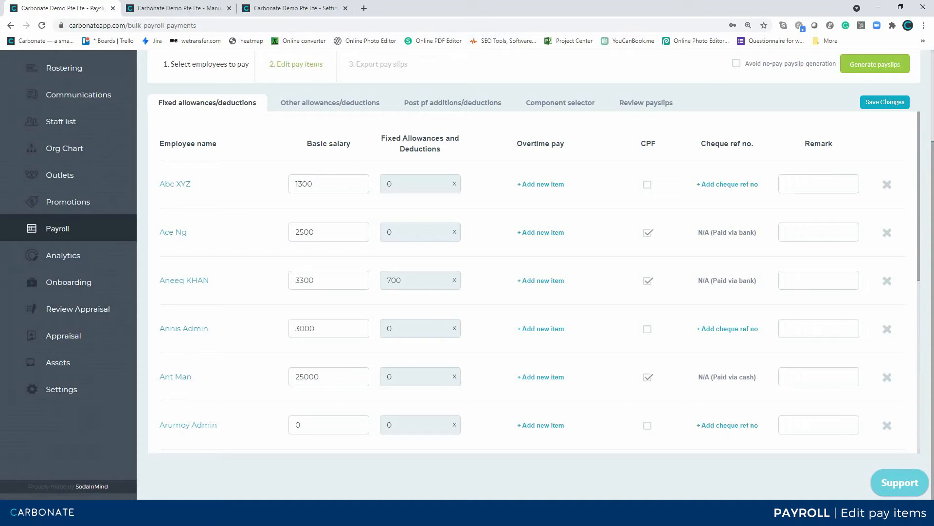
Examine the employees' fixed allowances and deductions, including the overtime pay, CPF, cheque reference and remark columns.
{"action": "scroll", "coordinate": [534, 274], "scroll_direction": "up", "scroll_amount": 3}
{"action": "scroll", "coordinate": [534, 360], "scroll_direction": "down", "scroll_amount": 8}
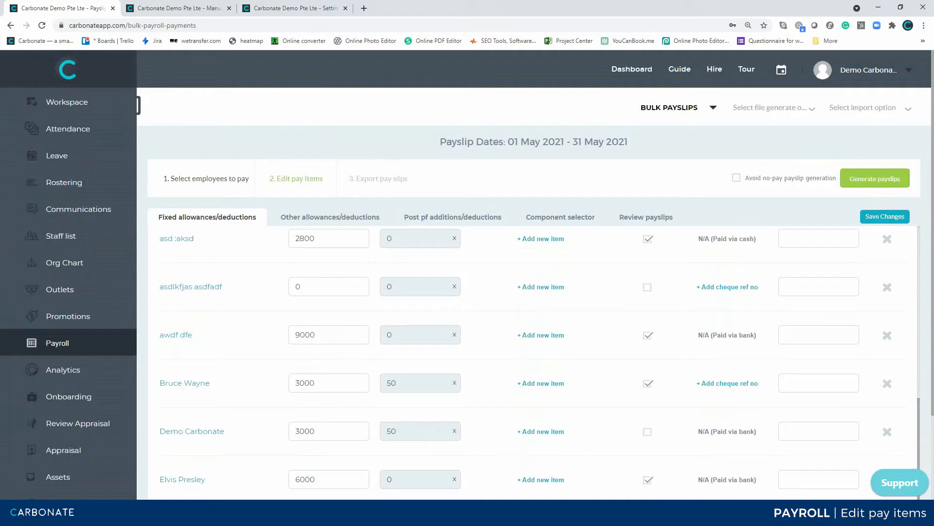
{"action": "scroll", "coordinate": [534, 363], "scroll_direction": "up", "scroll_amount": 8}
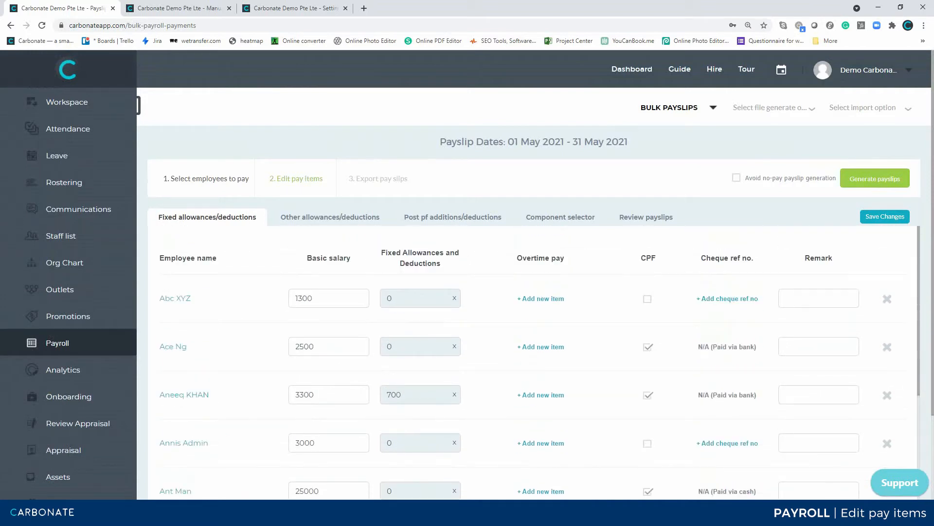
{"action": "scroll", "coordinate": [540, 361], "scroll_direction": "down", "scroll_amount": 1}
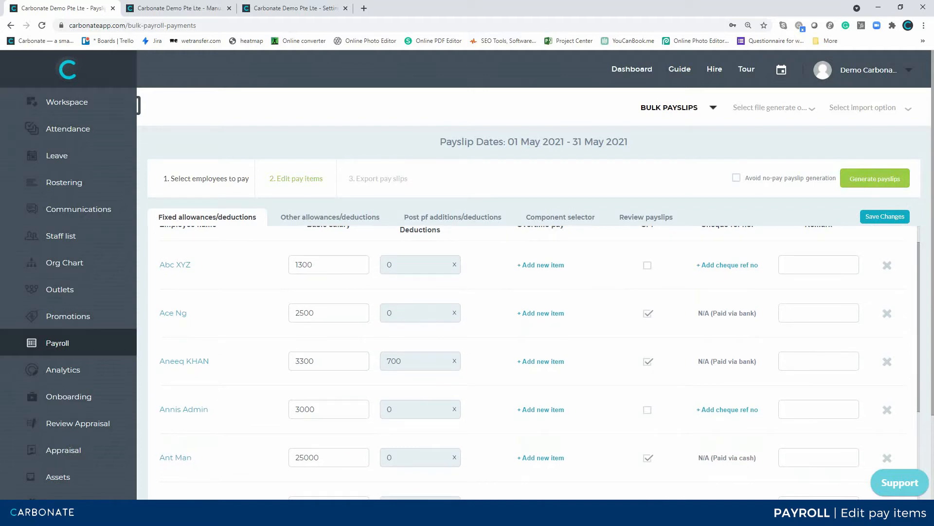
{"action": "scroll", "coordinate": [540, 362], "scroll_direction": "up", "scroll_amount": 1}
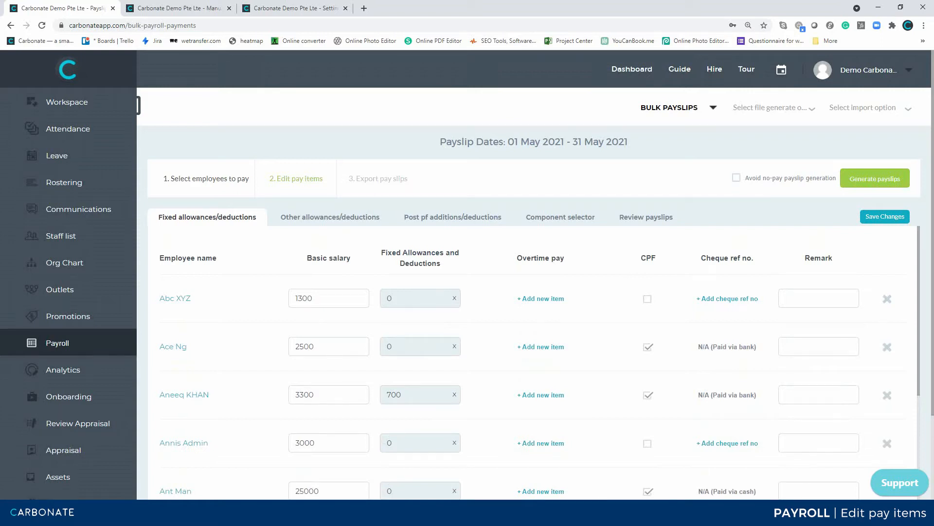
{"action": "scroll", "coordinate": [540, 362], "scroll_direction": "down", "scroll_amount": 10}
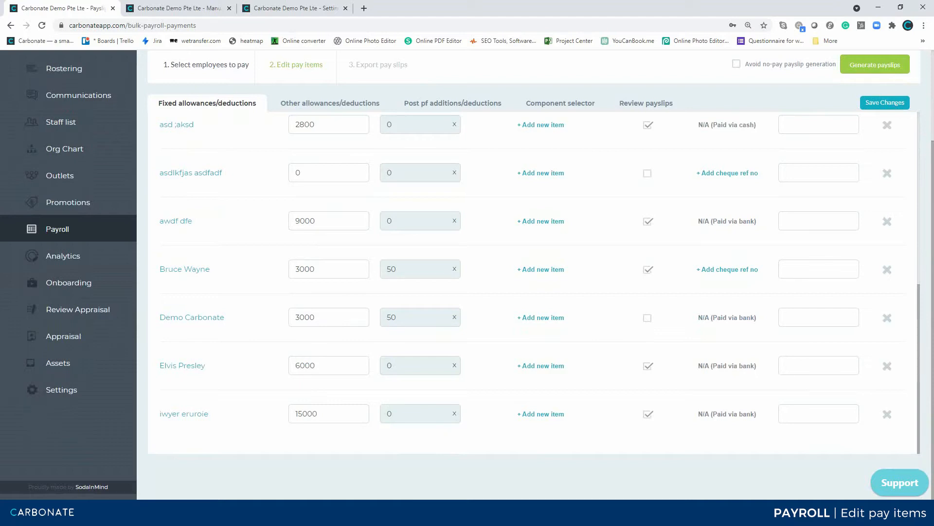
{"action": "scroll", "coordinate": [540, 283], "scroll_direction": "up", "scroll_amount": 15}
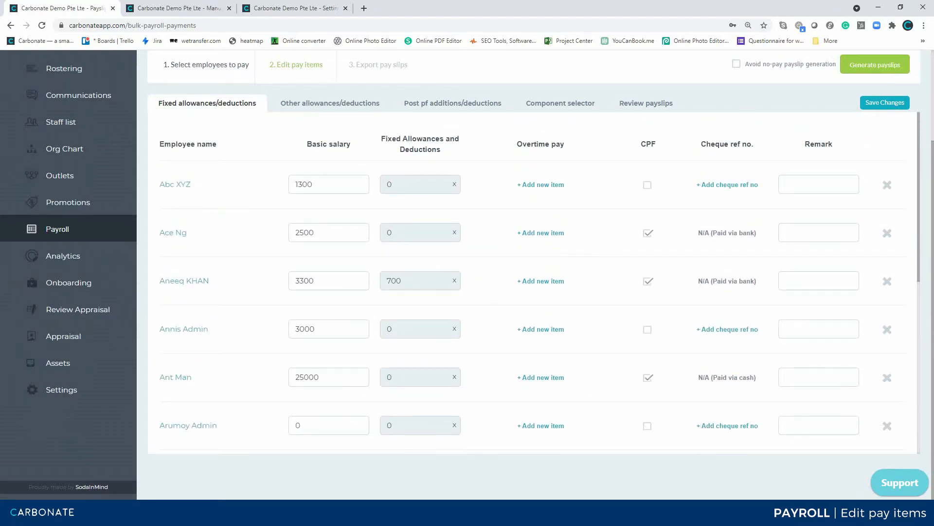
{"action": "left_click", "coordinate": [728, 185]}
{"action": "left_click", "coordinate": [753, 185]}
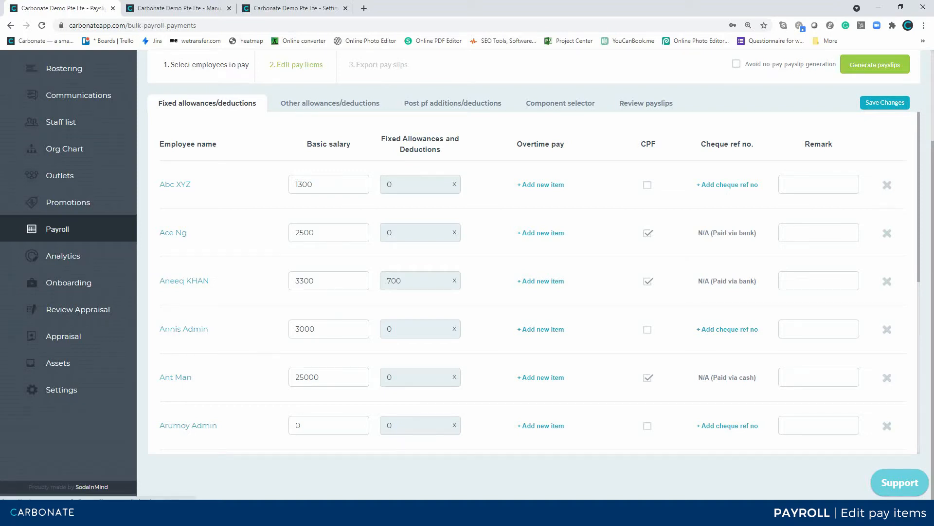
Under other allowances and deductions, remove the Insufficient attendance deductions of the second, third and fifth employees.
{"action": "left_click", "coordinate": [330, 104]}
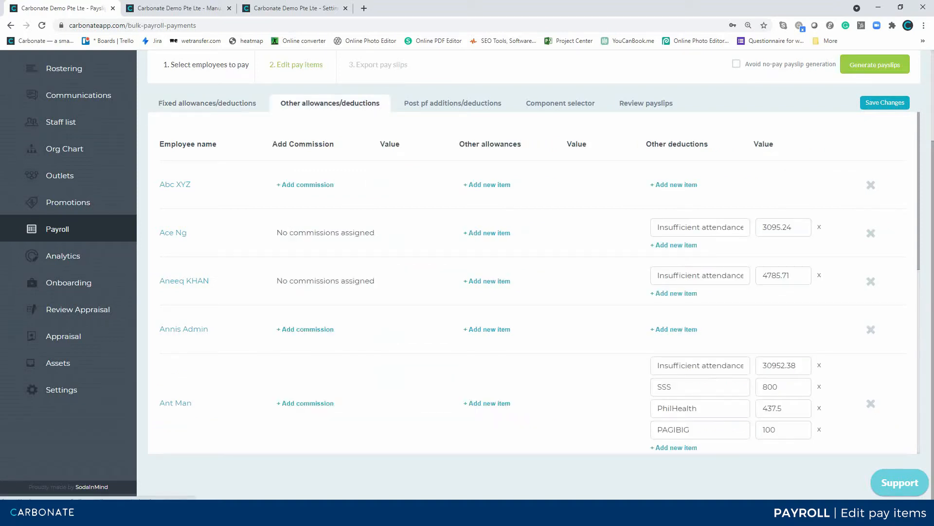
{"action": "left_click", "coordinate": [819, 228]}
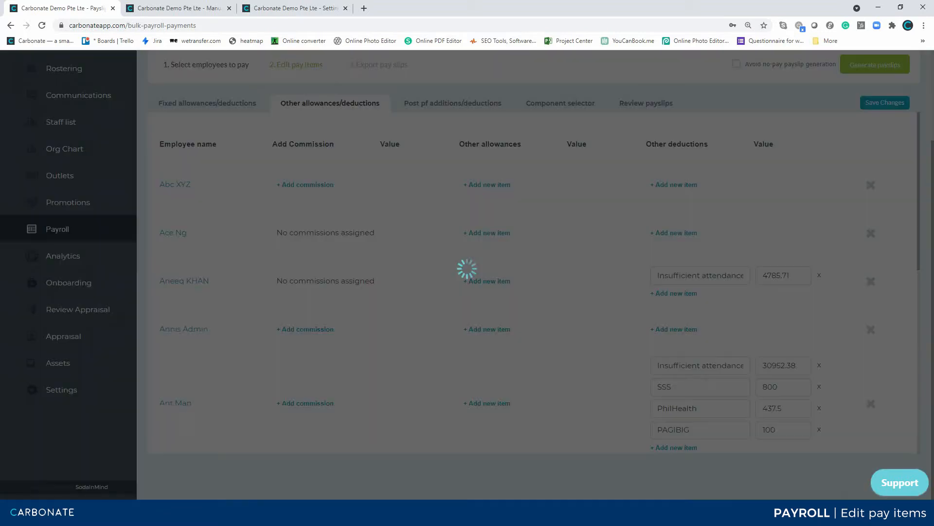
{"action": "left_click", "coordinate": [819, 276]}
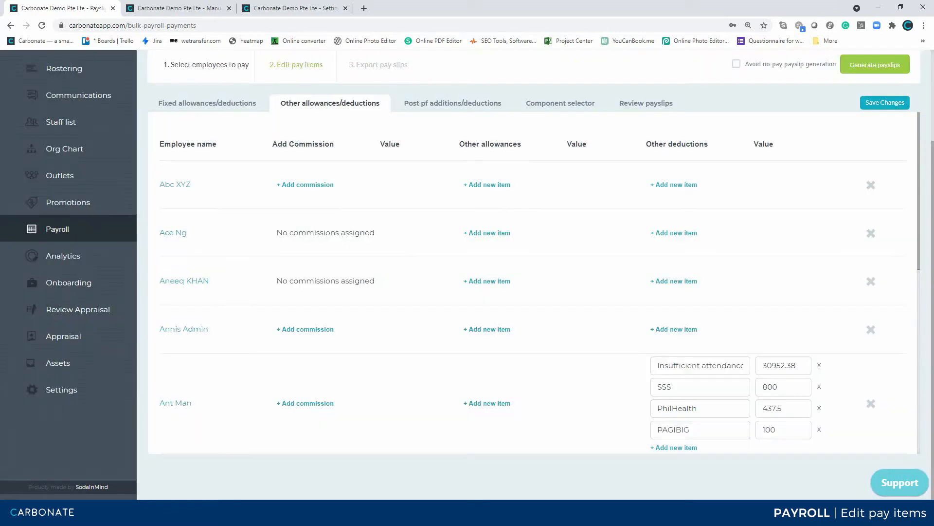
{"action": "left_click", "coordinate": [819, 365]}
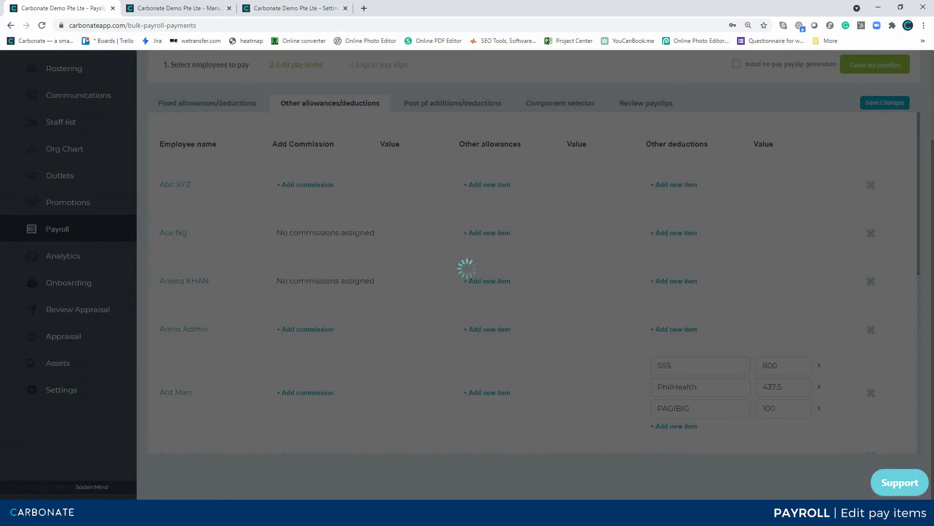
Remove the Insufficient attendance deductions of the third-, fourth- and fifth-last employees in the list.
{"action": "scroll", "coordinate": [536, 280], "scroll_direction": "down", "scroll_amount": 8}
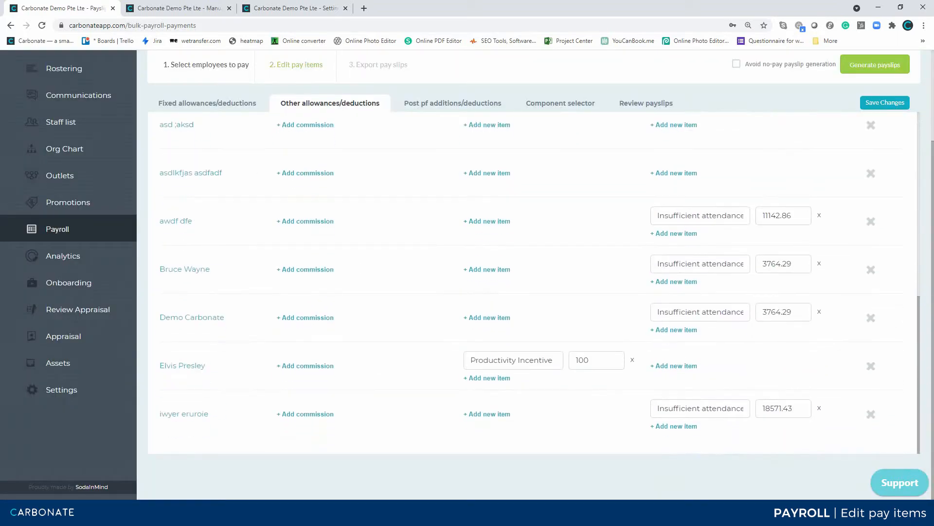
{"action": "left_click", "coordinate": [819, 215]}
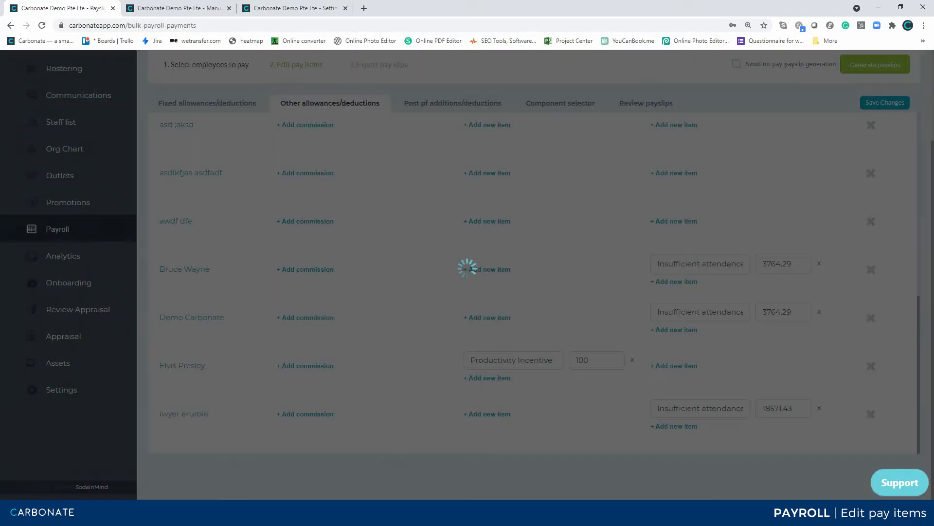
{"action": "left_click", "coordinate": [819, 263]}
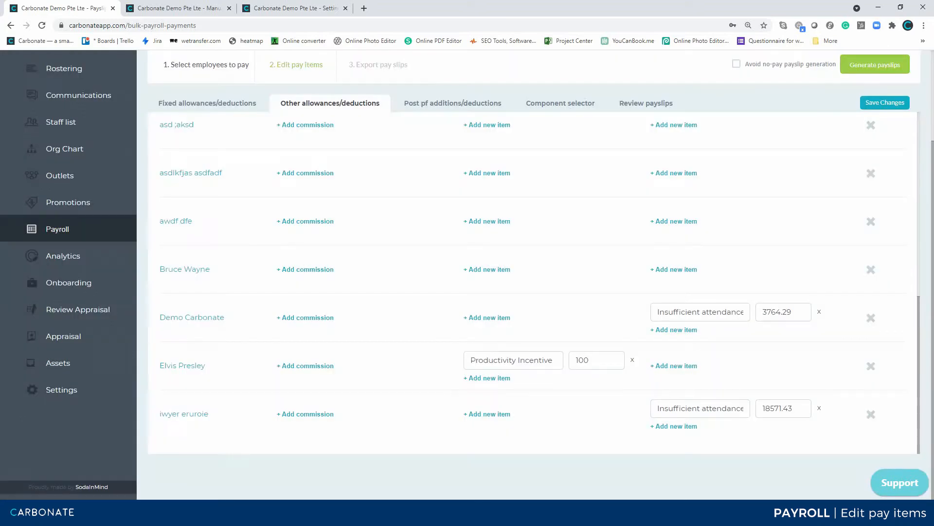
{"action": "left_click", "coordinate": [820, 311]}
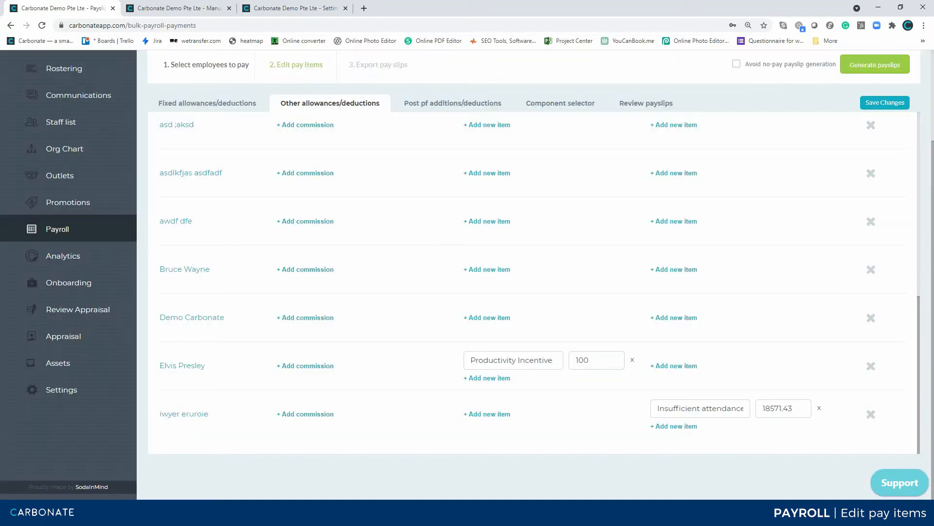
Set the last employee's Insufficient attendance deduction to 100.
{"action": "double_click", "coordinate": [778, 408]}
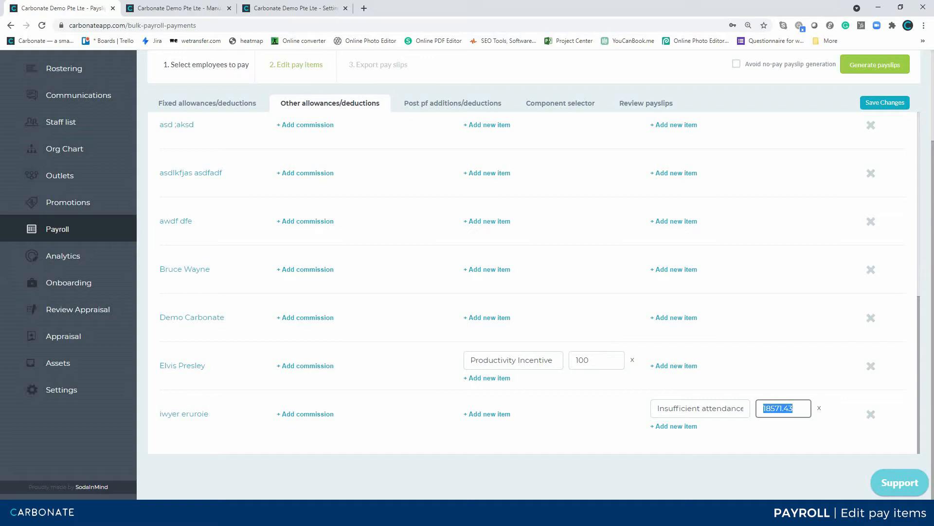
{"action": "type", "text": "100"}
{"action": "key", "text": "Return"}
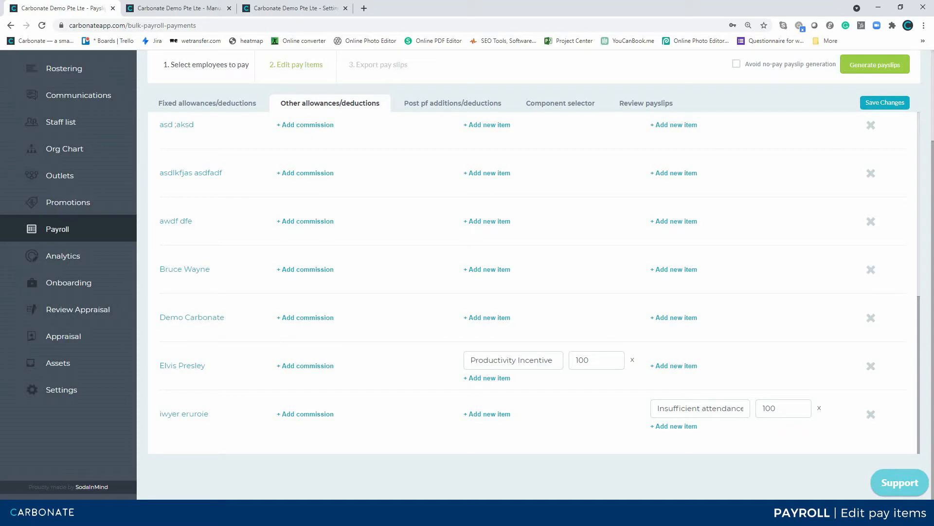
Add a commission of type comm with quantity 2 to the first employee.
{"action": "scroll", "coordinate": [536, 283], "scroll_direction": "up", "scroll_amount": 15}
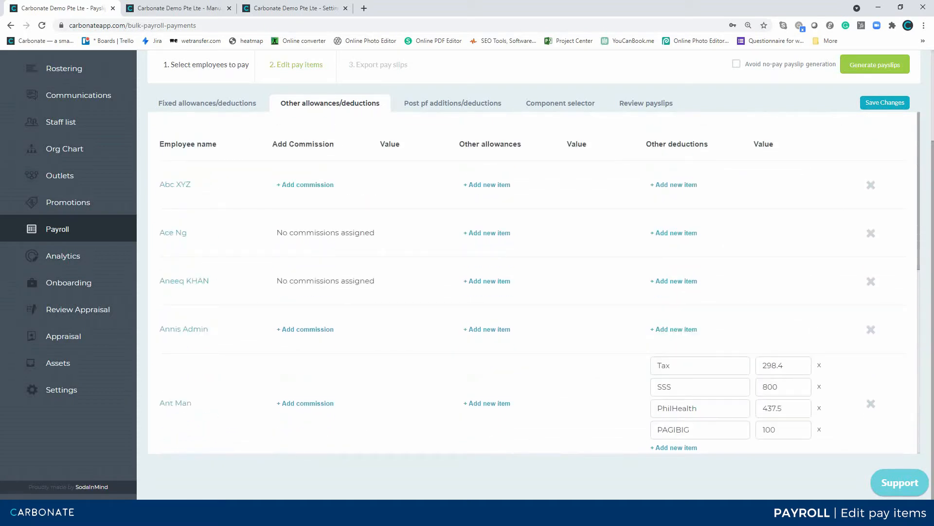
{"action": "left_click", "coordinate": [306, 185]}
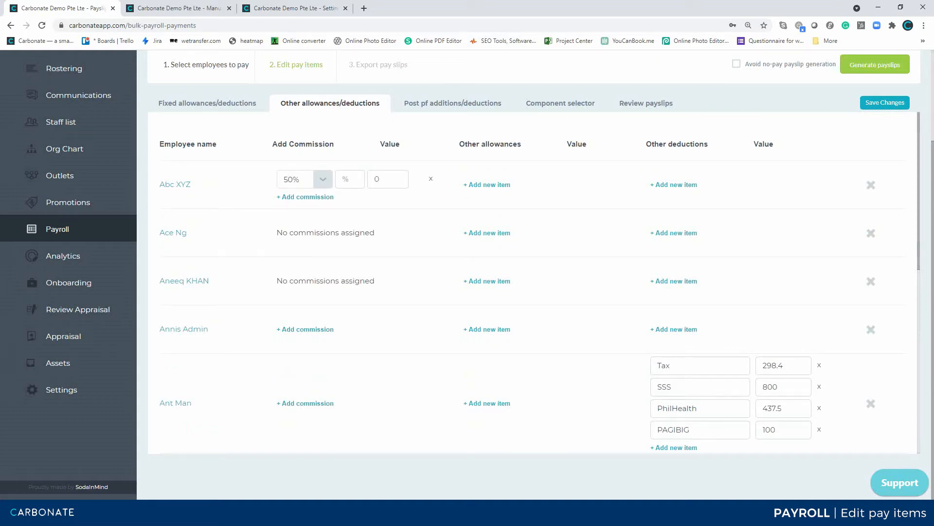
{"action": "left_click", "coordinate": [322, 179]}
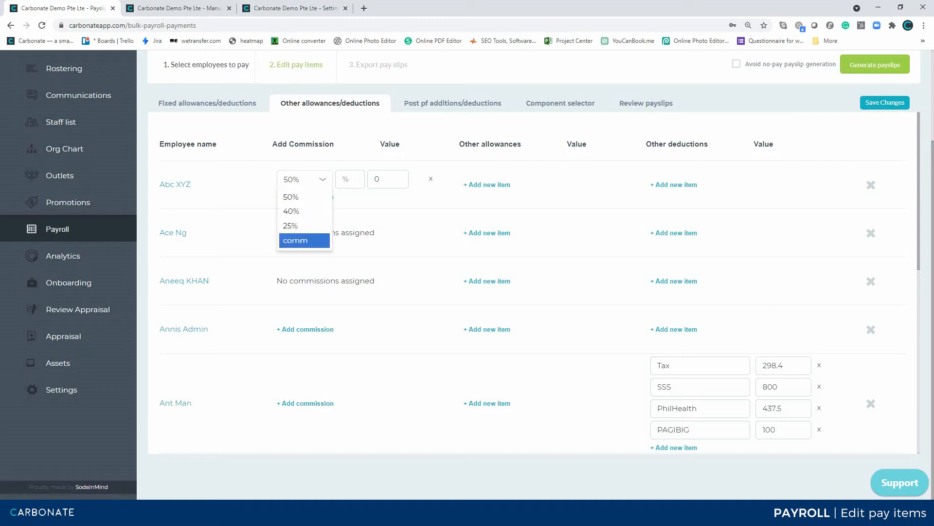
{"action": "left_click", "coordinate": [305, 196]}
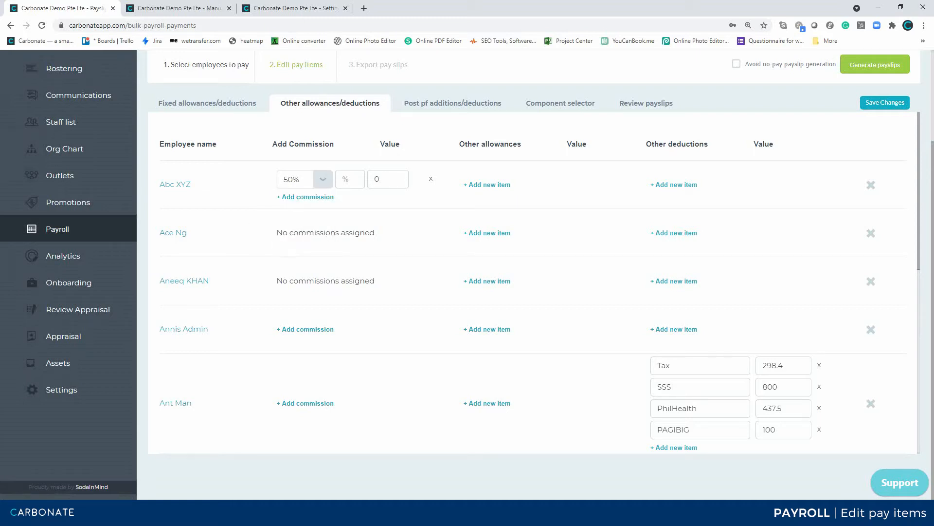
{"action": "left_click", "coordinate": [323, 179]}
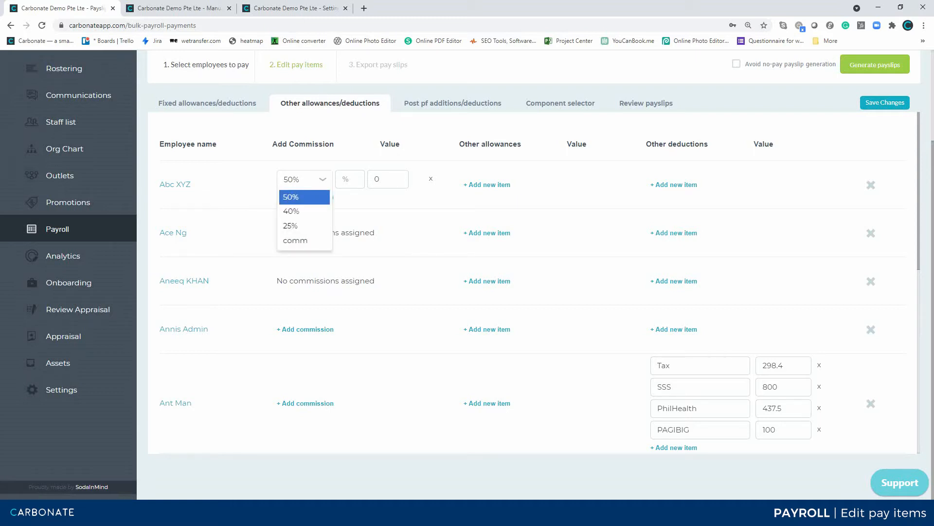
{"action": "left_click", "coordinate": [296, 241]}
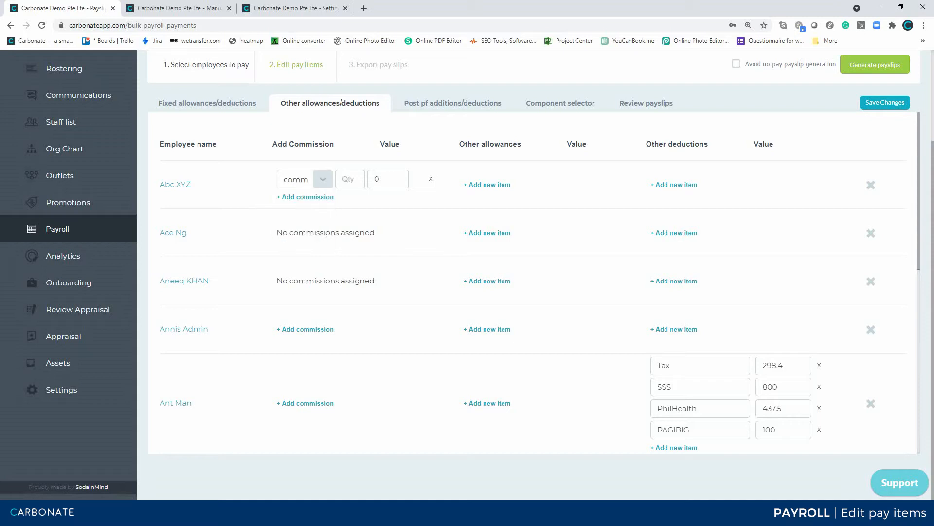
{"action": "left_click", "coordinate": [349, 179]}
{"action": "type", "text": "1"}
{"action": "left_click", "coordinate": [344, 179]}
{"action": "key", "text": "BackSpace"}
{"action": "type", "text": "2"}
Add a second commission at 50% to the first employee, with a base amount that gives a value of 5000.00.
{"action": "left_click", "coordinate": [305, 196]}
{"action": "left_click", "coordinate": [345, 194]}
{"action": "type", "text": "1000"}
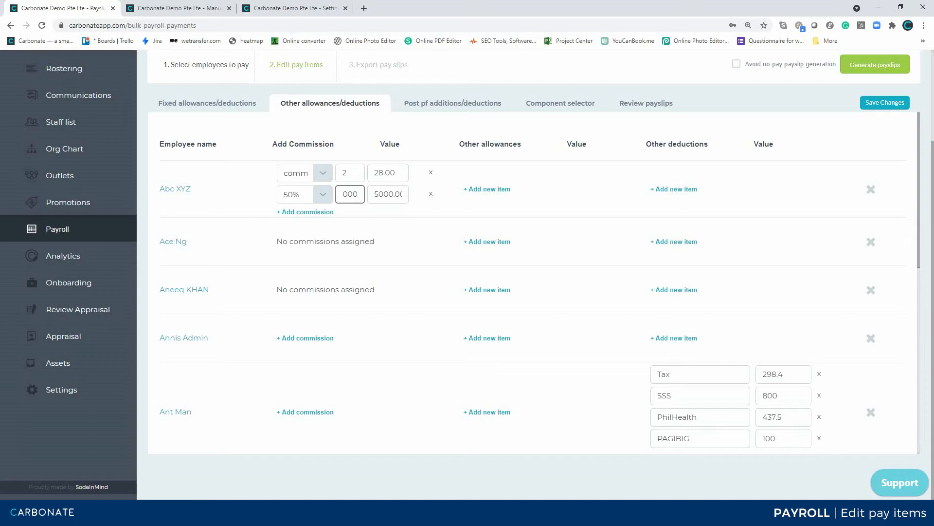
Add a Bonus allowance of 2342 to the first employee under other allowances.
{"action": "scroll", "coordinate": [531, 292], "scroll_direction": "down", "scroll_amount": 5}
{"action": "scroll", "coordinate": [531, 292], "scroll_direction": "up", "scroll_amount": 5}
{"action": "left_click", "coordinate": [490, 189]}
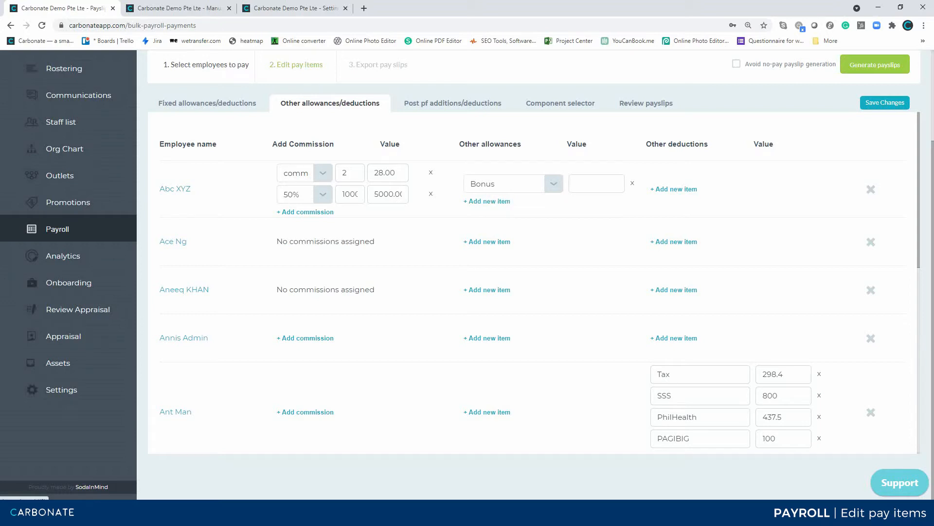
{"action": "left_click", "coordinate": [514, 184]}
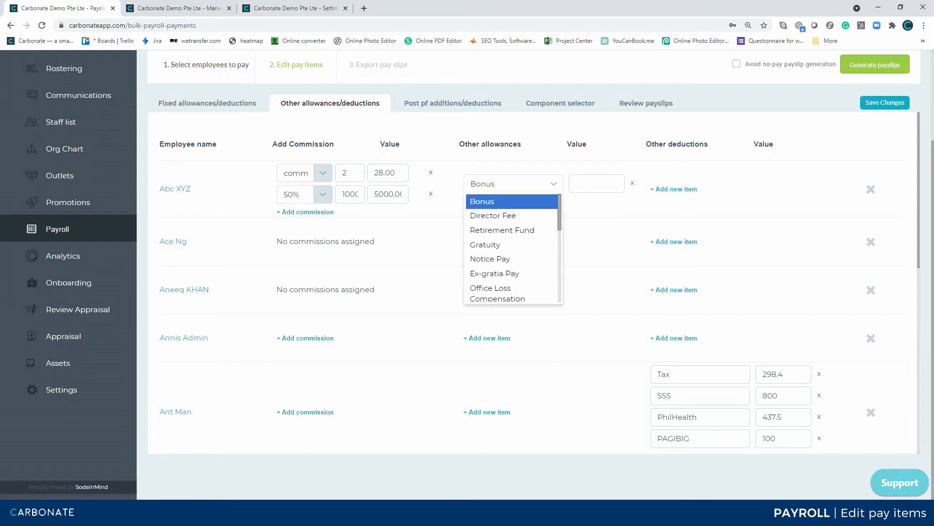
{"action": "key", "text": "Down"}
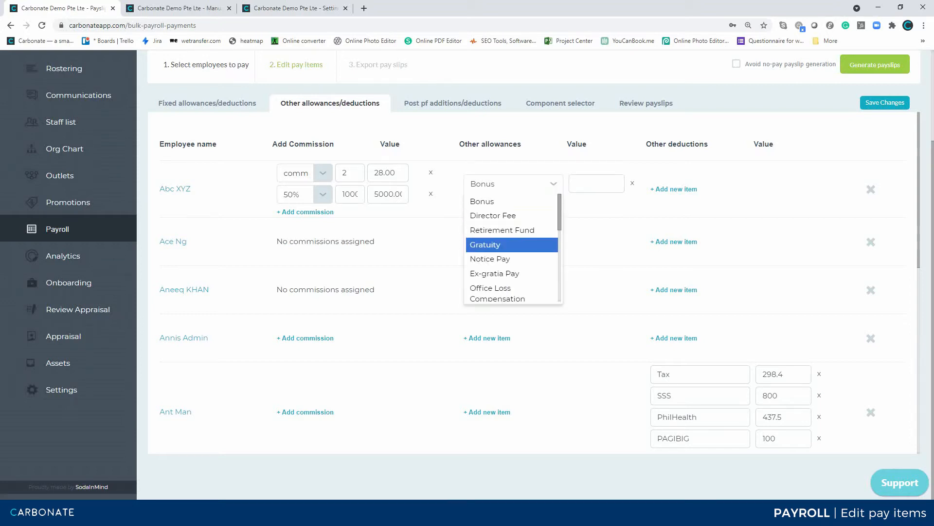
{"action": "scroll", "coordinate": [513, 249], "scroll_direction": "down", "scroll_amount": 5}
{"action": "scroll", "coordinate": [511, 248], "scroll_direction": "down", "scroll_amount": 2}
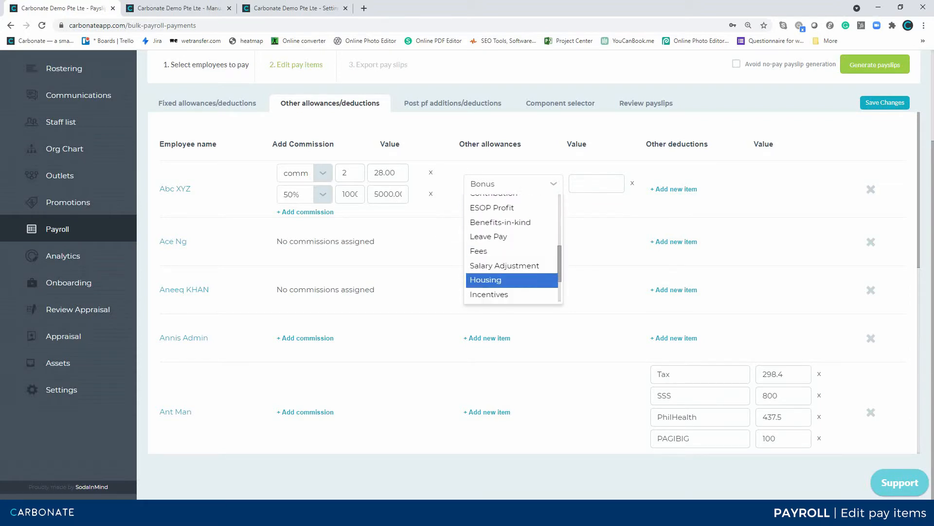
{"action": "scroll", "coordinate": [511, 248], "scroll_direction": "down", "scroll_amount": 2}
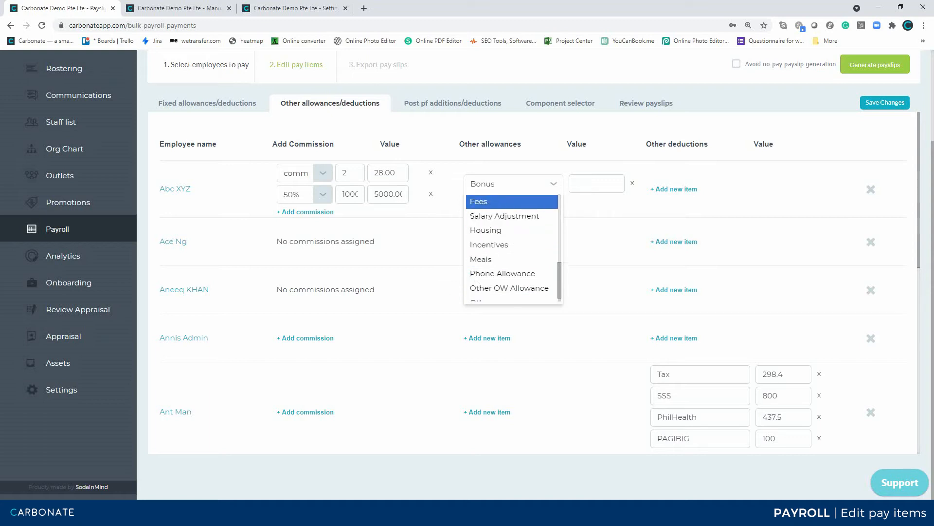
{"action": "left_click", "coordinate": [513, 184]}
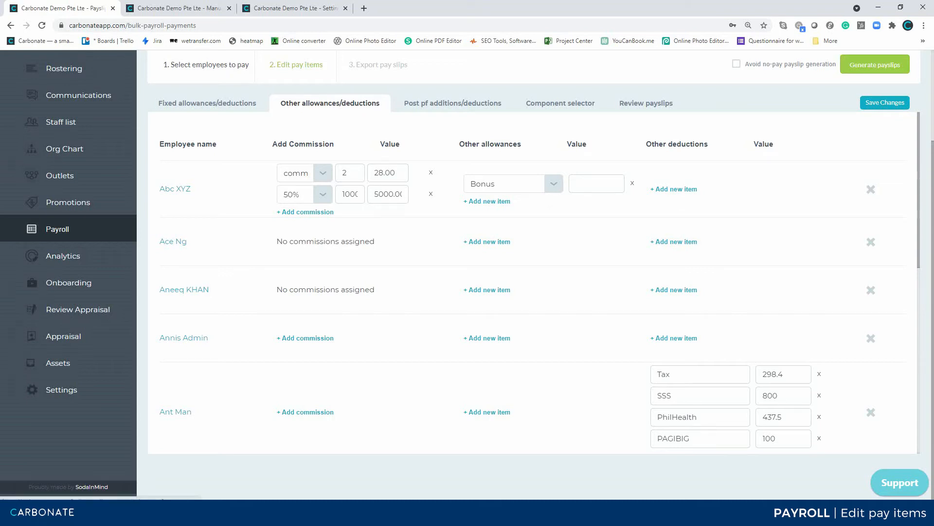
{"action": "left_click", "coordinate": [597, 183]}
{"action": "type", "text": "2342"}
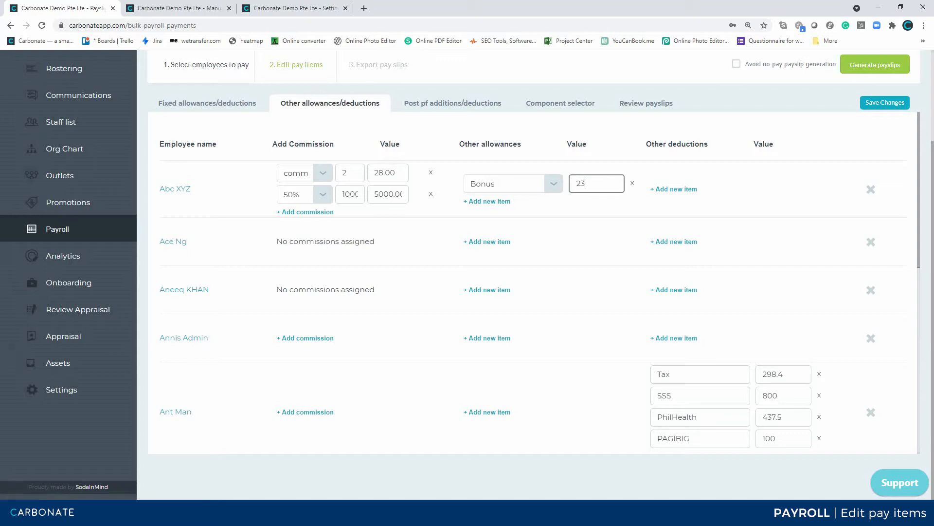
Change the first employee's Bonus allowance to type Other, labelled asdfkjasd, with a value of 1000.
{"action": "left_click", "coordinate": [554, 184]}
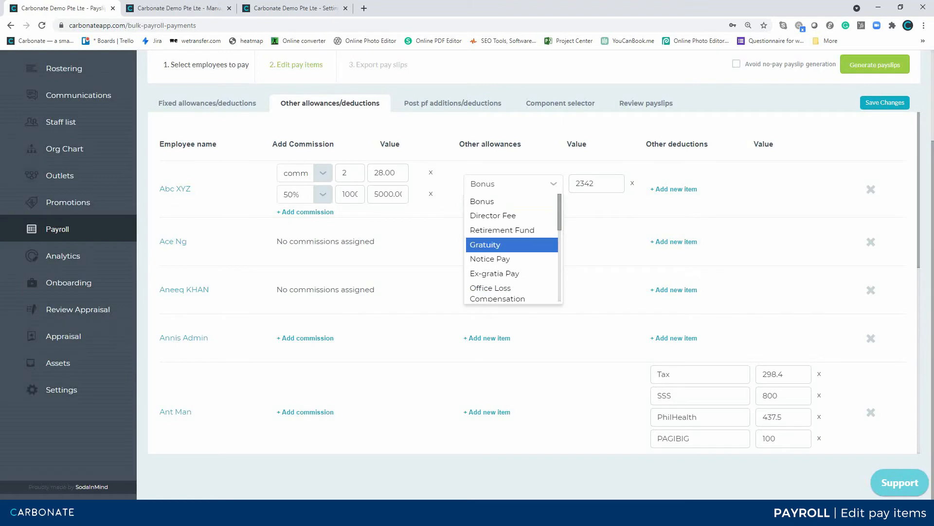
{"action": "scroll", "coordinate": [511, 248], "scroll_direction": "down", "scroll_amount": 5}
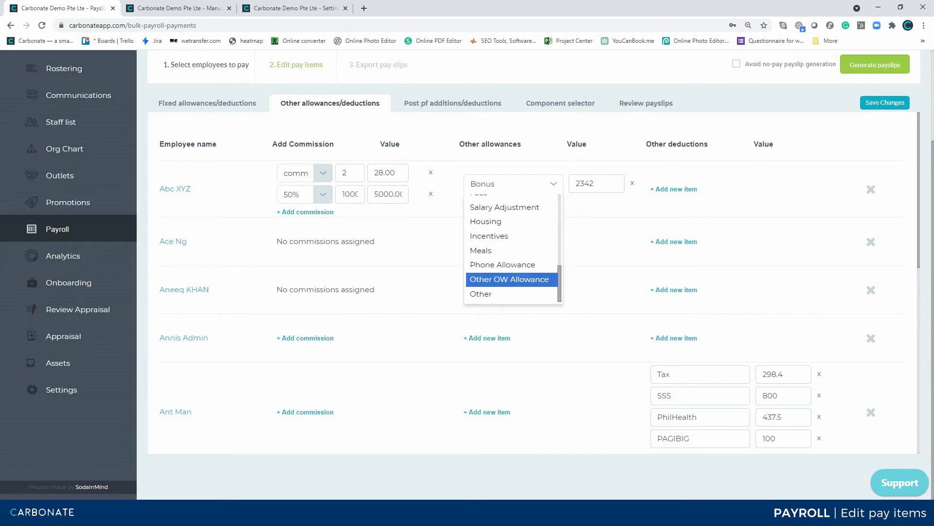
{"action": "left_click", "coordinate": [511, 294]}
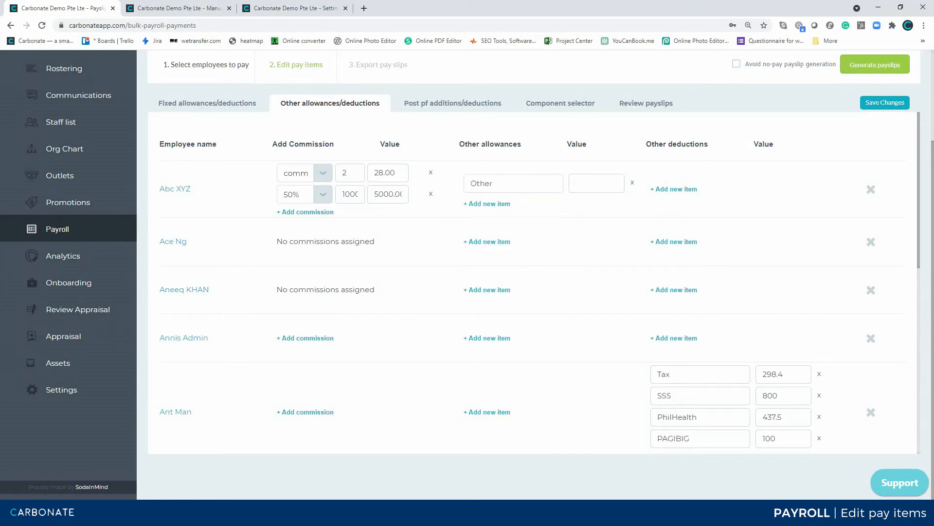
{"action": "key", "text": "BackSpace"}
{"action": "key", "text": "BackSpace"}
{"action": "key", "text": "BackSpace"}
{"action": "key", "text": "BackSpace"}
{"action": "key", "text": "BackSpace"}
{"action": "type", "text": "asdfkjasd"}
{"action": "key", "text": "Tab"}
{"action": "type", "text": "1000"}
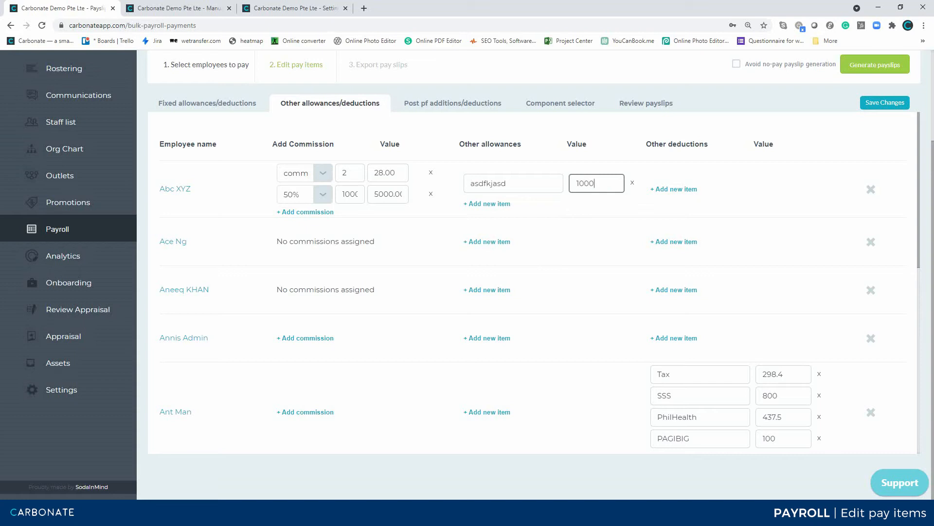
{"action": "key", "text": "Tab"}
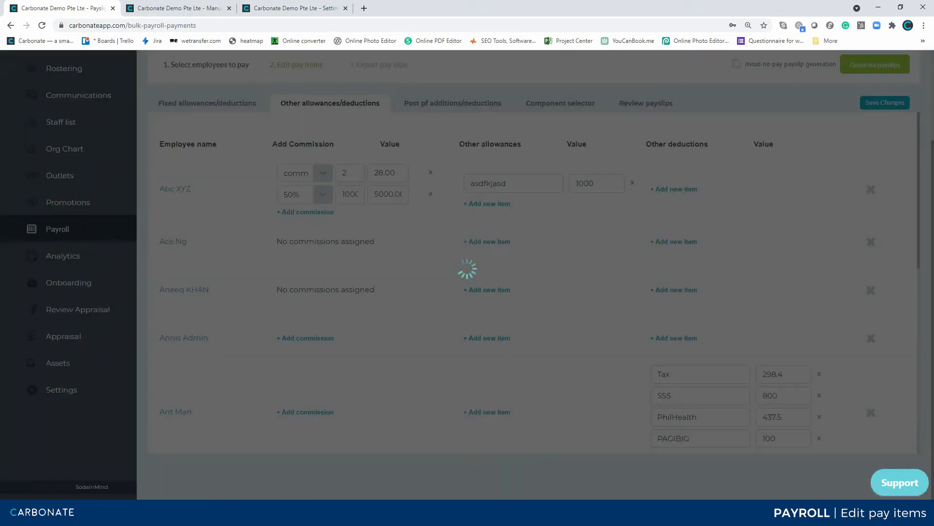
Look through all employees' other allowances and deductions and their post-CPF additions and deductions.
{"action": "scroll", "coordinate": [535, 282], "scroll_direction": "down", "scroll_amount": 10}
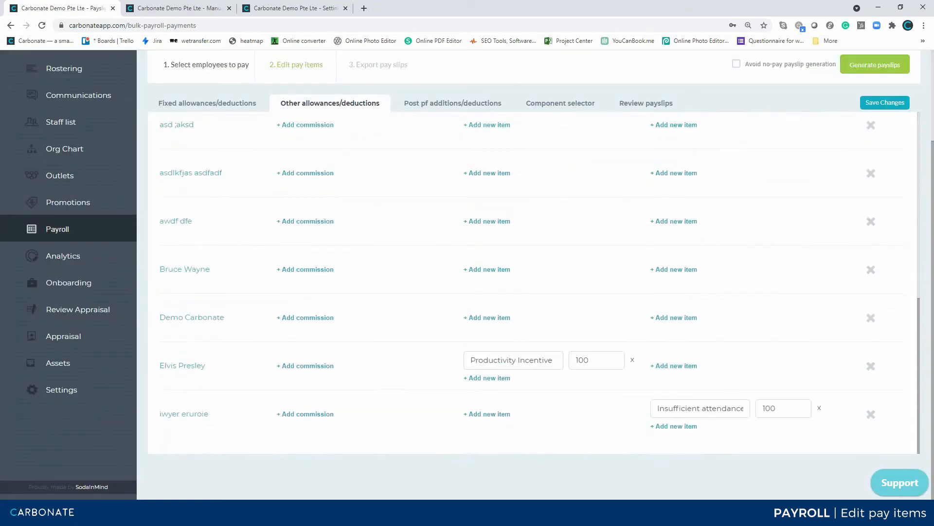
{"action": "scroll", "coordinate": [535, 283], "scroll_direction": "up", "scroll_amount": 10}
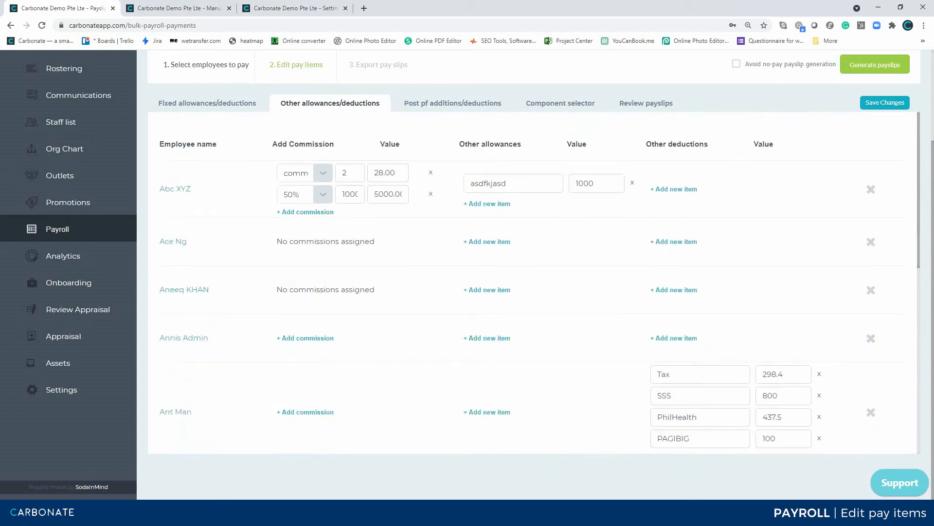
{"action": "left_click", "coordinate": [452, 103]}
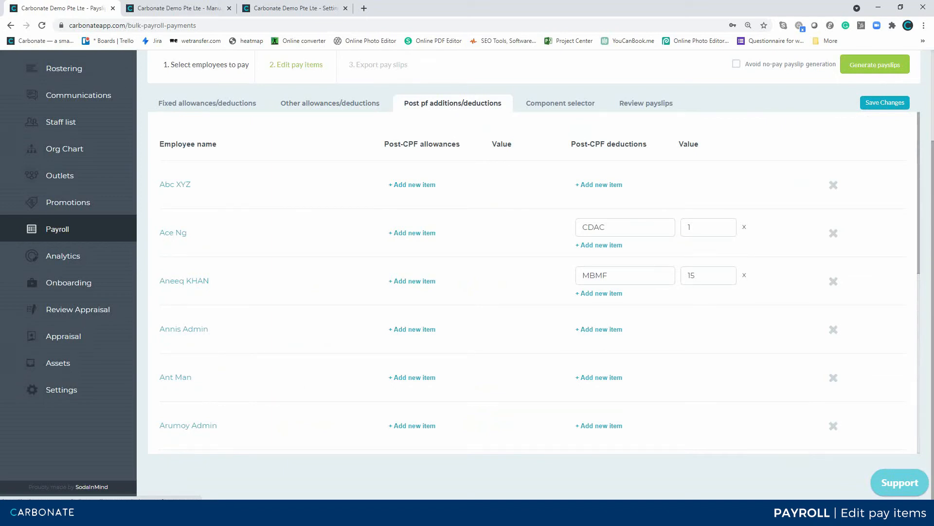
{"action": "scroll", "coordinate": [536, 282], "scroll_direction": "down", "scroll_amount": 10}
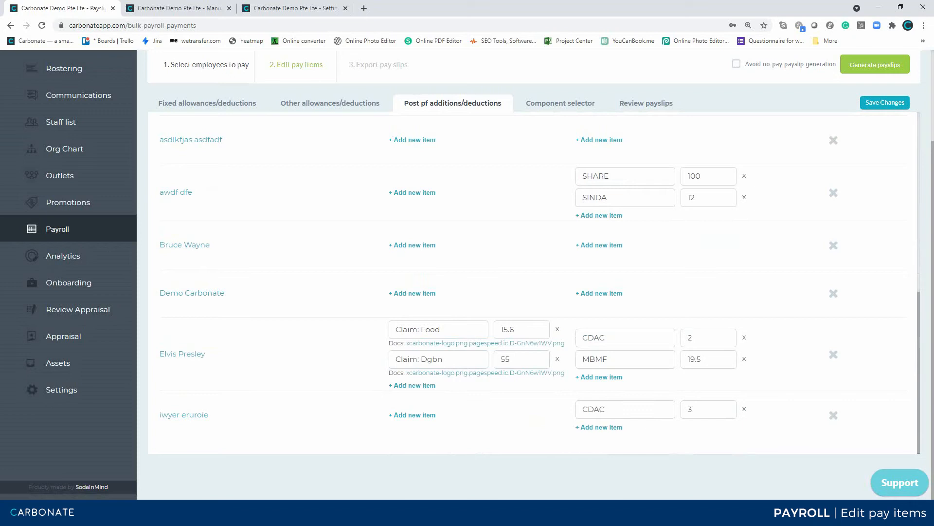
{"action": "scroll", "coordinate": [535, 292], "scroll_direction": "up", "scroll_amount": 10}
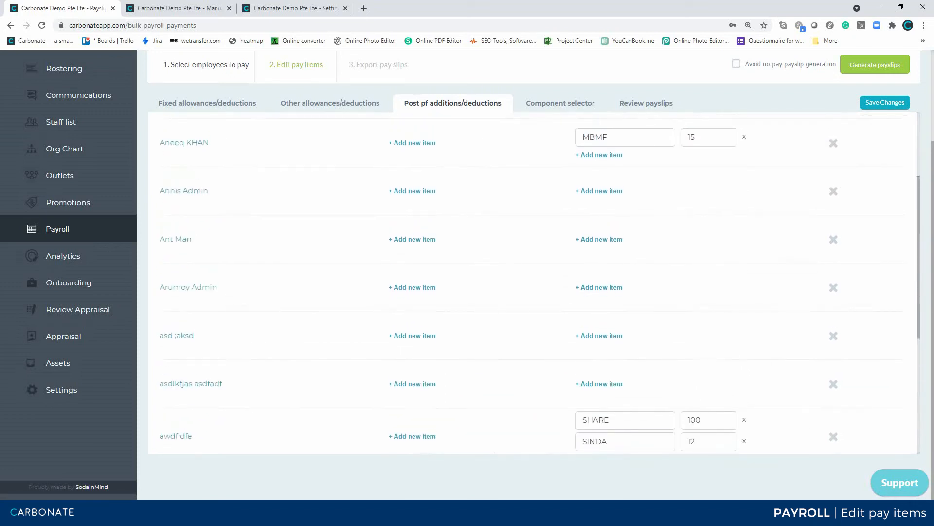
Add a post-CPF allowance row to the first employee, look through the available allowance types, and remove the row.
{"action": "left_click", "coordinate": [412, 185]}
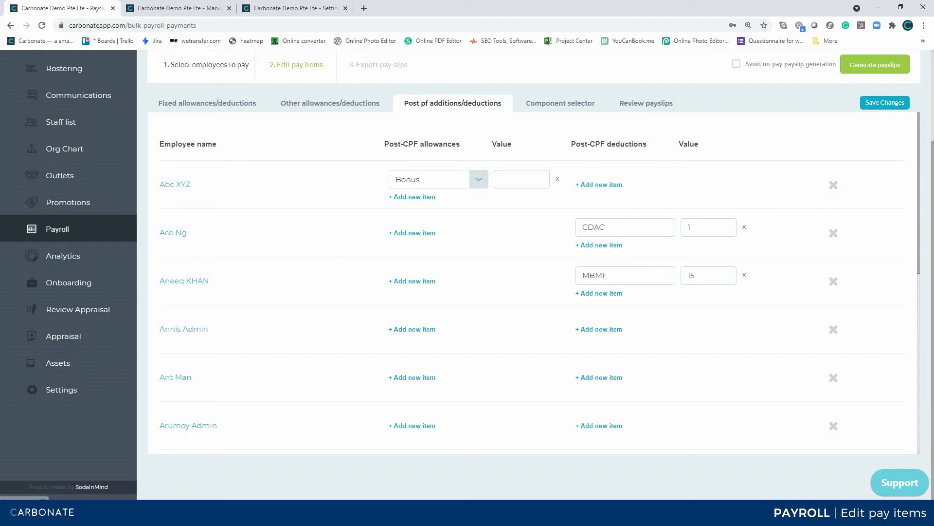
{"action": "left_click", "coordinate": [479, 179]}
{"action": "key", "text": "Down"}
{"action": "key", "text": "Down"}
{"action": "key", "text": "Down"}
{"action": "key", "text": "Down"}
{"action": "key", "text": "Down"}
{"action": "key", "text": "Down"}
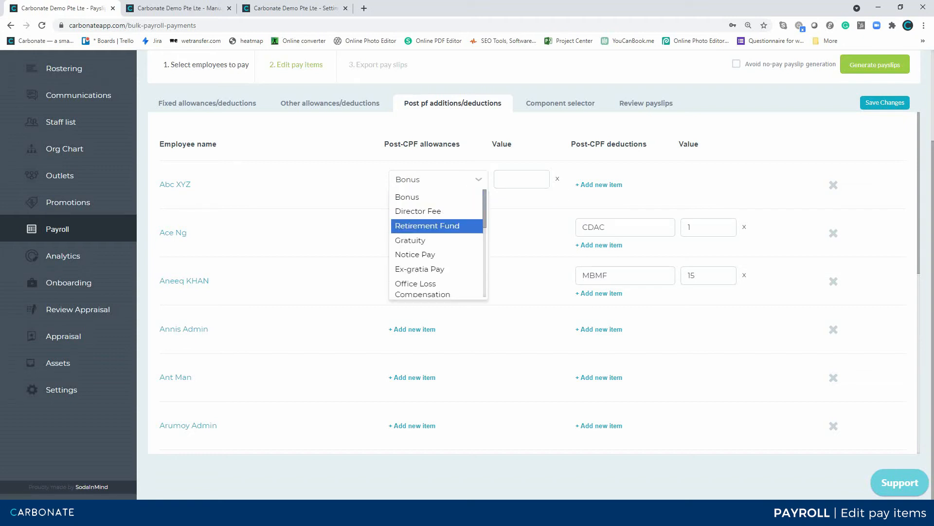
{"action": "scroll", "coordinate": [437, 244], "scroll_direction": "down", "scroll_amount": 2}
{"action": "scroll", "coordinate": [437, 244], "scroll_direction": "up", "scroll_amount": 3}
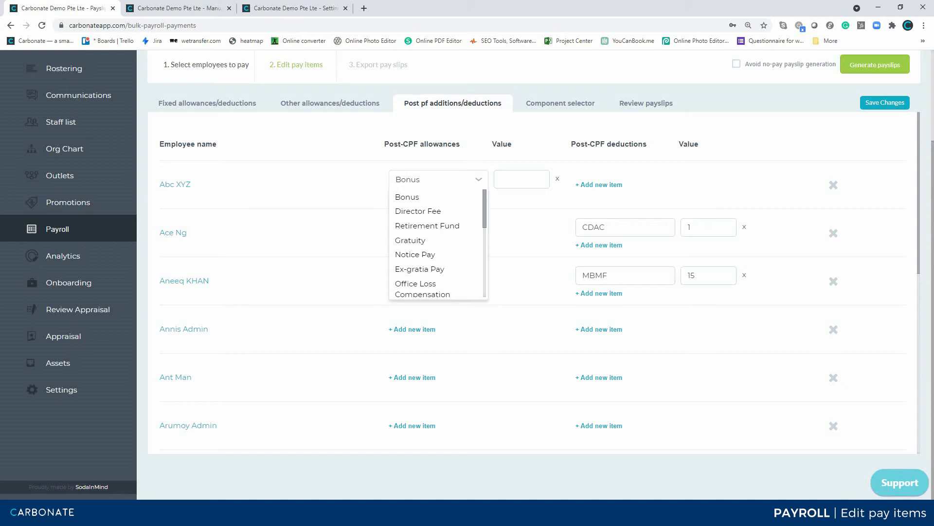
{"action": "left_click", "coordinate": [479, 179]}
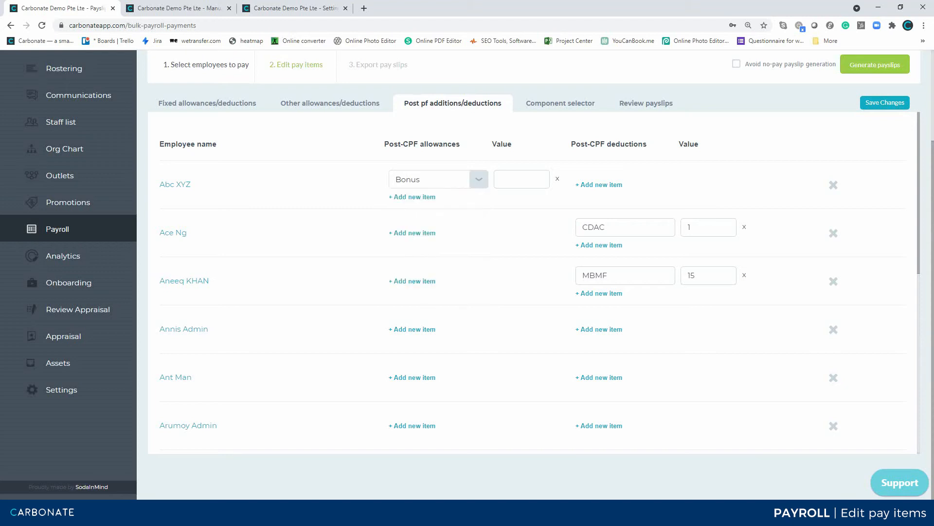
{"action": "left_click", "coordinate": [557, 179]}
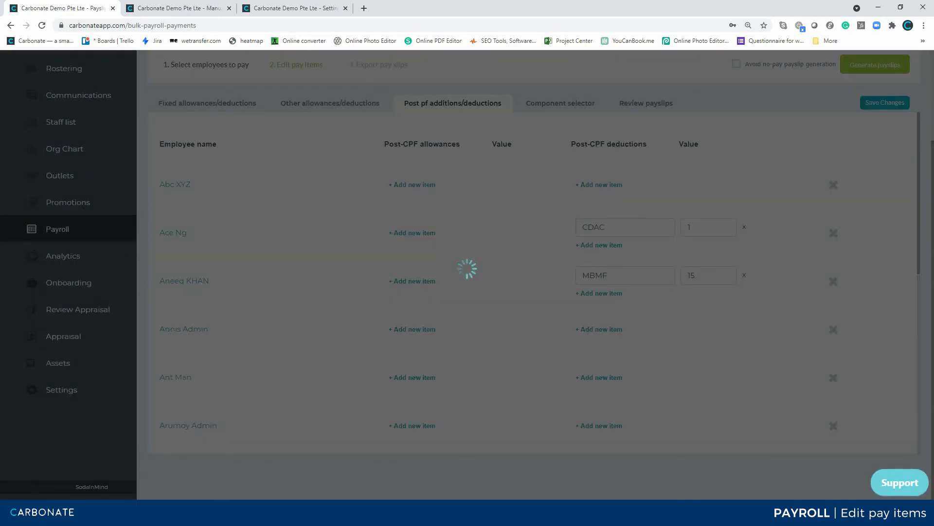
Return to the other allowances and deductions and look through the employees' entries.
{"action": "scroll", "coordinate": [534, 275], "scroll_direction": "up", "scroll_amount": 3}
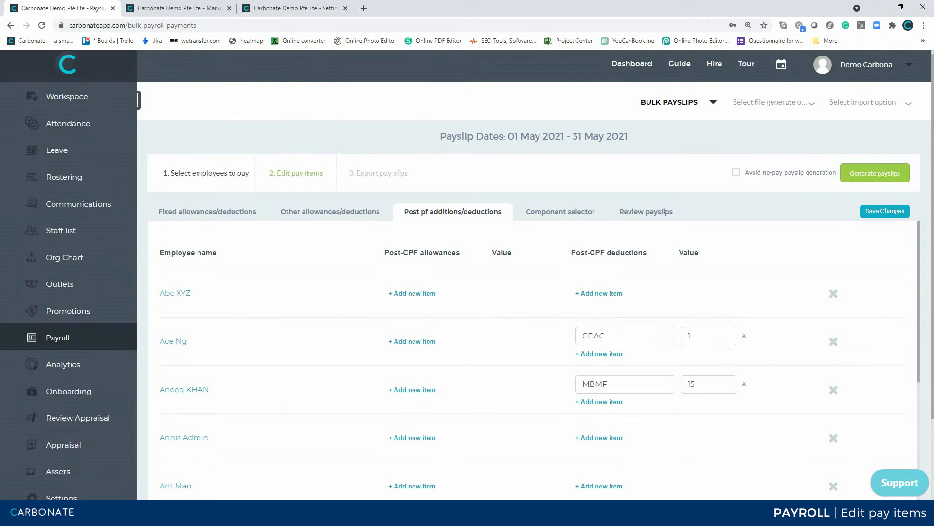
{"action": "left_click", "coordinate": [330, 212]}
{"action": "scroll", "coordinate": [533, 292], "scroll_direction": "down", "scroll_amount": 5}
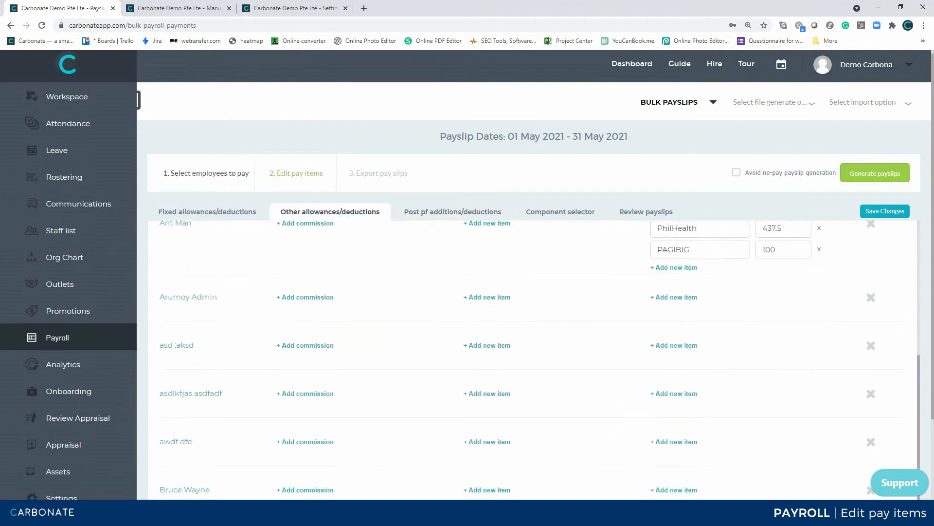
{"action": "scroll", "coordinate": [534, 283], "scroll_direction": "up", "scroll_amount": 2}
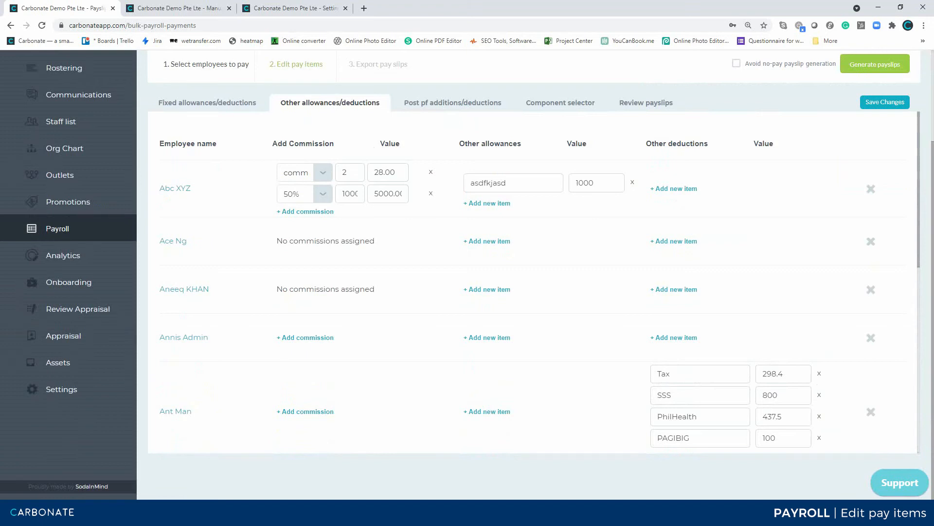
{"action": "scroll", "coordinate": [534, 282], "scroll_direction": "up", "scroll_amount": 2}
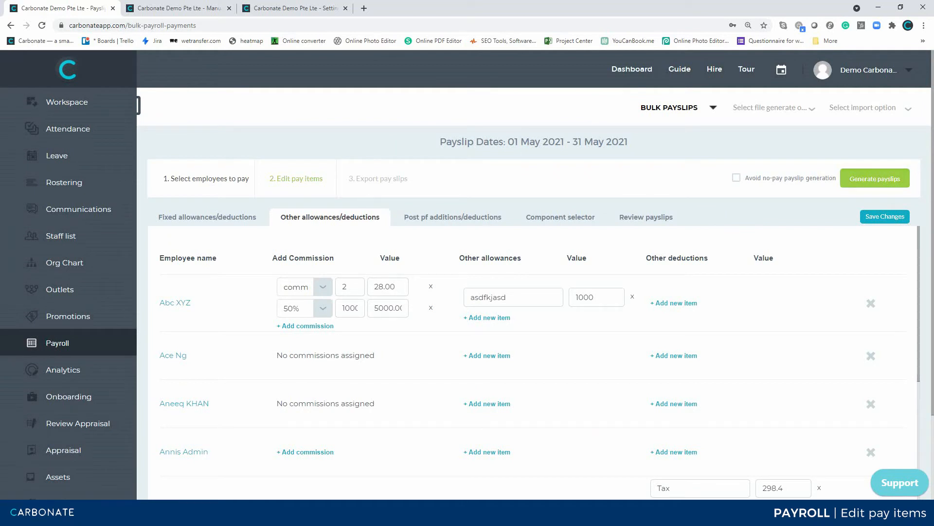
Start an import of pay components, download the sample template and open it in Excel.
{"action": "left_click", "coordinate": [870, 108]}
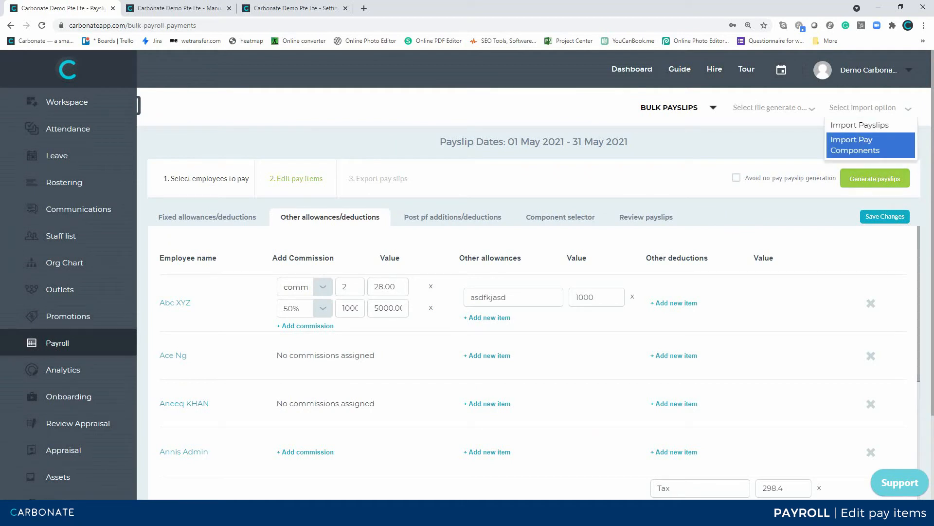
{"action": "scroll", "coordinate": [467, 274], "scroll_direction": "down", "scroll_amount": 1}
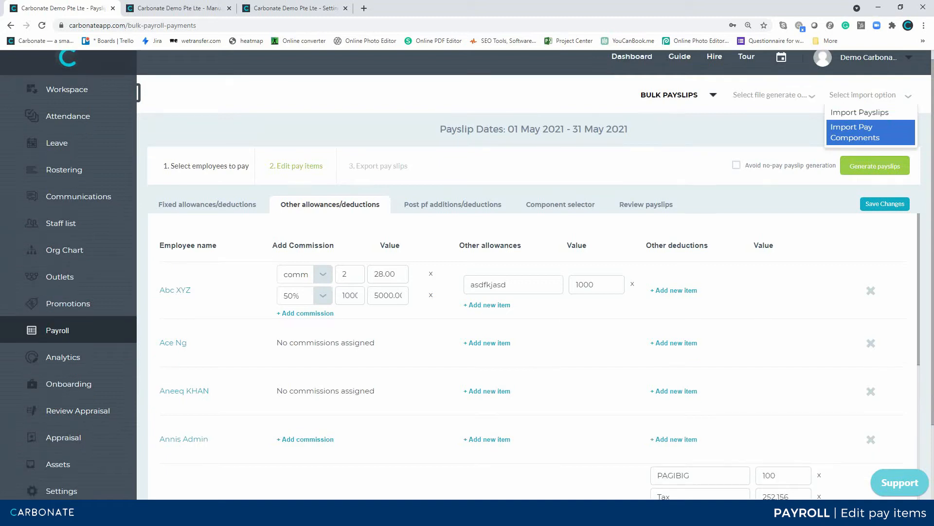
{"action": "left_click", "coordinate": [870, 132]}
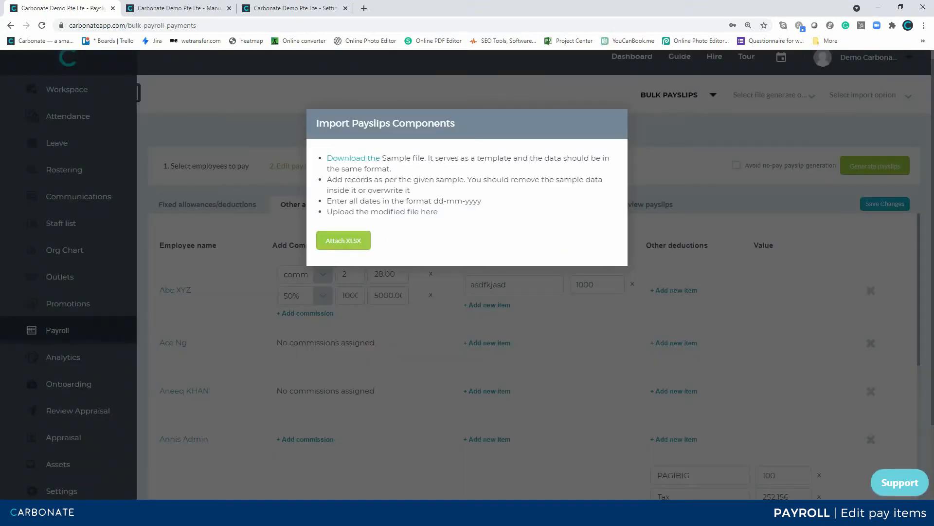
{"action": "left_click", "coordinate": [353, 158]}
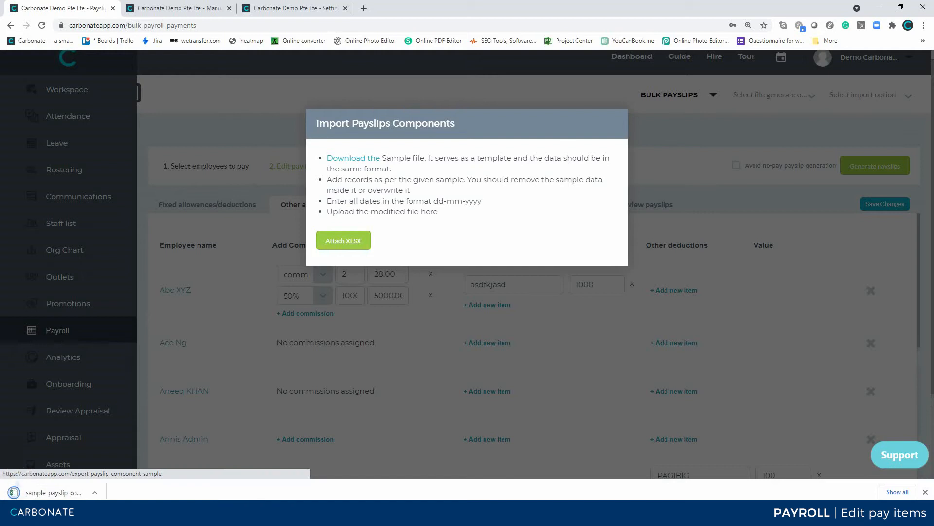
{"action": "left_click", "coordinate": [34, 492]}
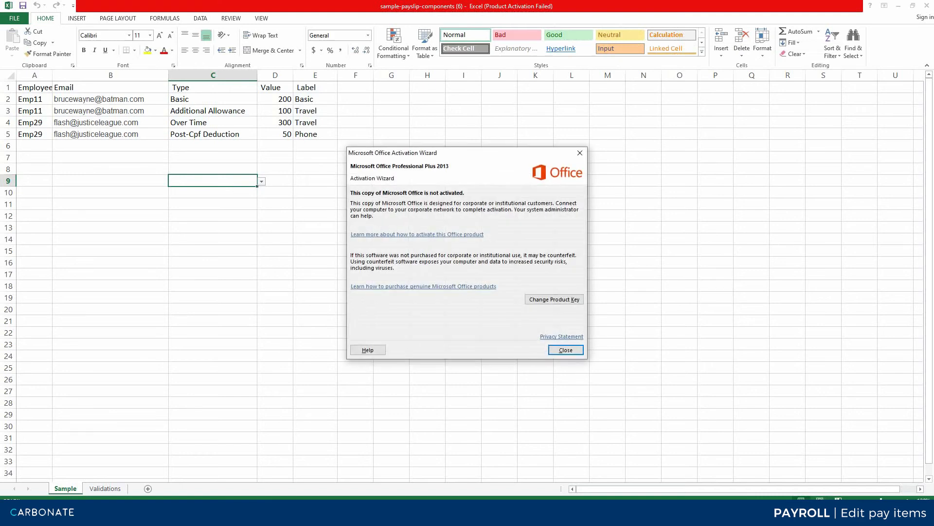
{"action": "left_click", "coordinate": [566, 350]}
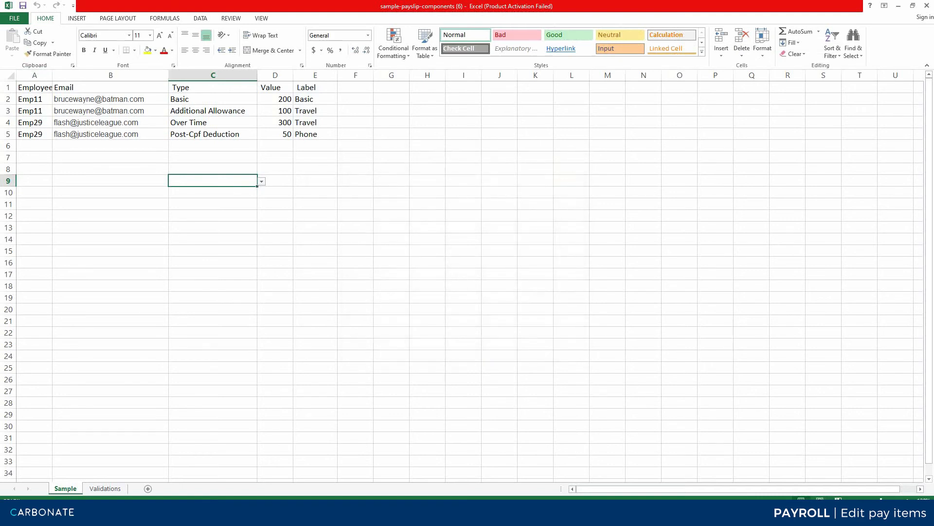
Look through the component types available for cell C9 in the Type column, leaving the cell empty.
{"action": "left_click", "coordinate": [262, 182]}
{"action": "key", "text": "Up"}
{"action": "key", "text": "Up"}
{"action": "key", "text": "Up"}
{"action": "key", "text": "Down"}
{"action": "key", "text": "Down"}
{"action": "key", "text": "Down"}
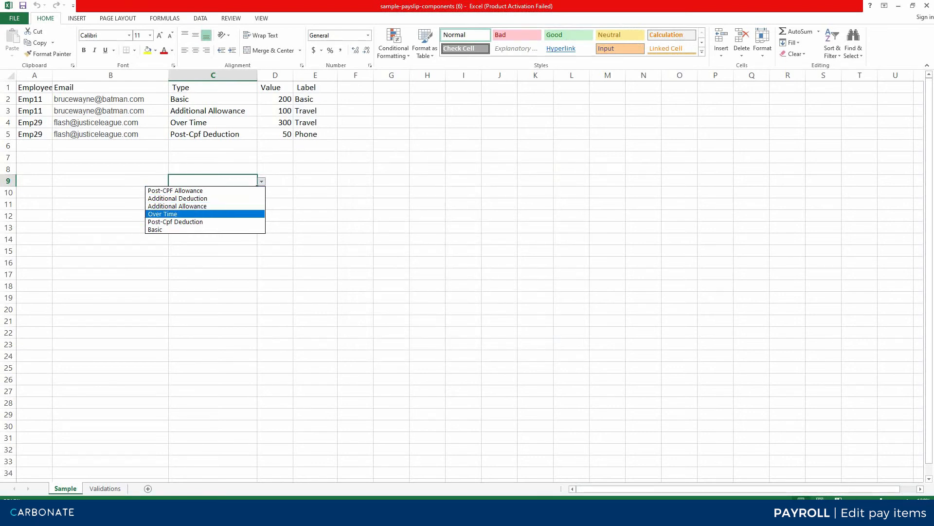
{"action": "key", "text": "Down"}
{"action": "key", "text": "Up"}
{"action": "key", "text": "Up"}
{"action": "key", "text": "Up"}
{"action": "key", "text": "Up"}
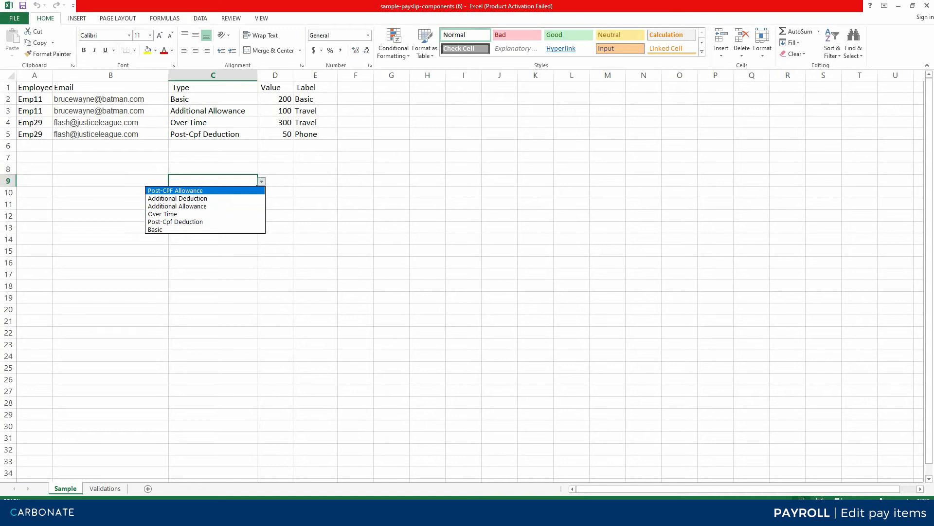
{"action": "key", "text": "Escape"}
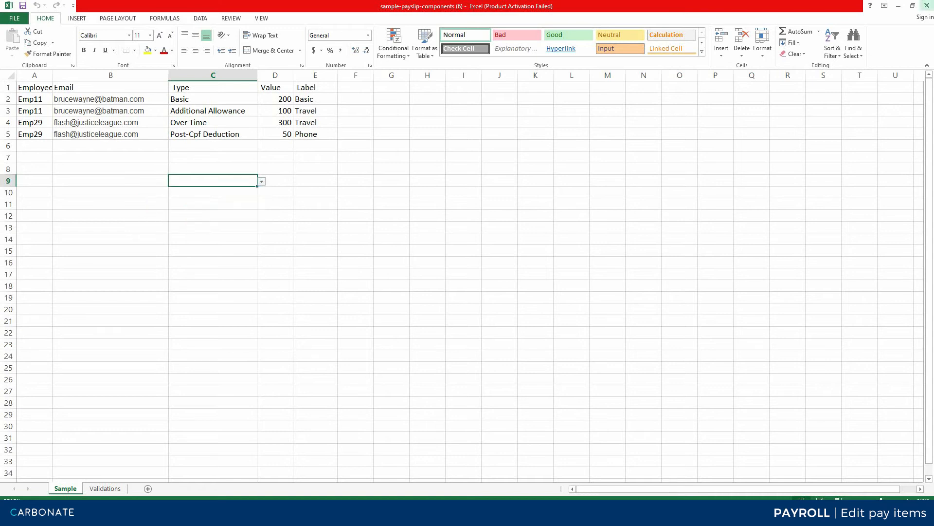
Close the sample workbook without saving and dismiss the payslip components import dialog in Carbonate.
{"action": "left_click", "coordinate": [927, 6]}
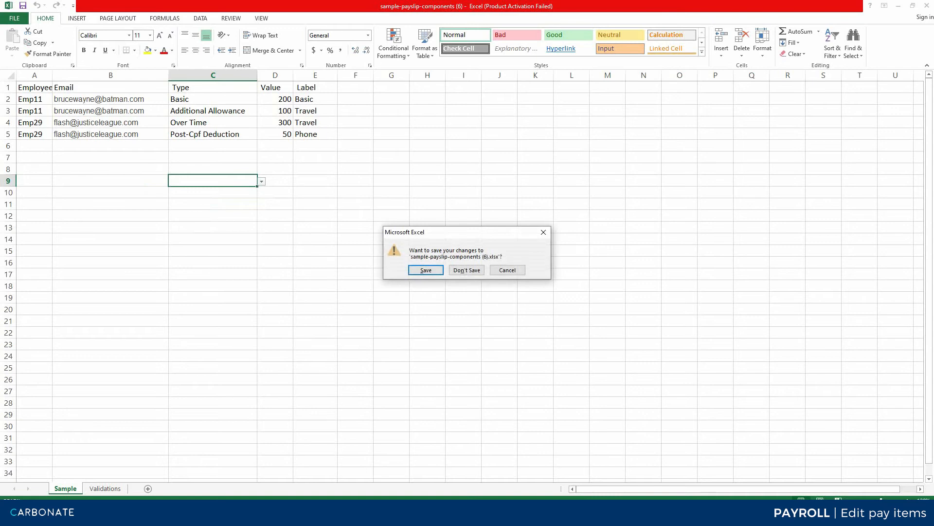
{"action": "left_click", "coordinate": [467, 270]}
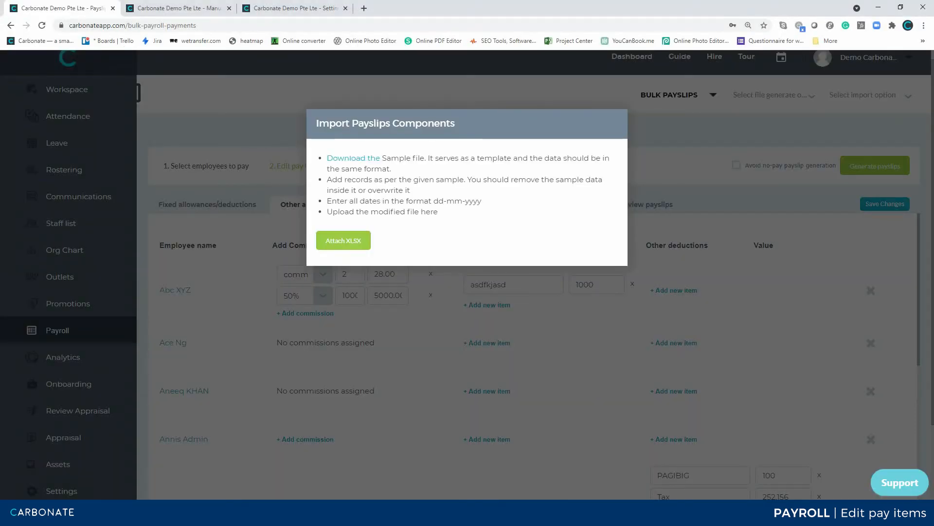
{"action": "key", "text": "Escape"}
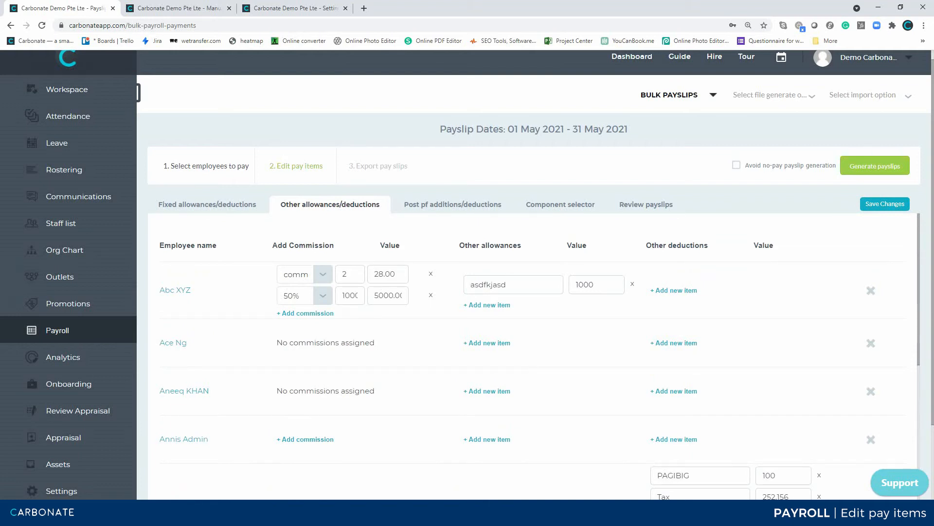
Look through the employees' fixed allowances and deductions and display the payslip review with totals and net pay.
{"action": "left_click", "coordinate": [208, 205]}
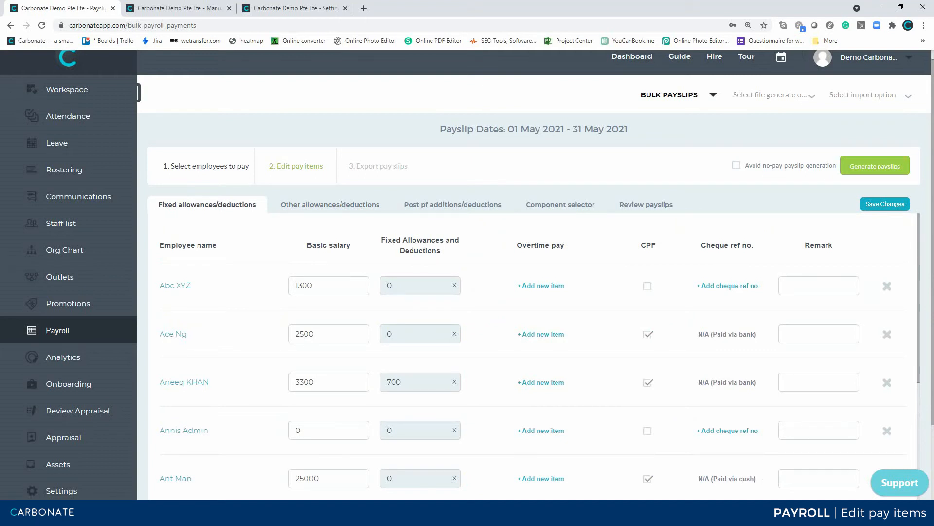
{"action": "scroll", "coordinate": [536, 355], "scroll_direction": "down", "scroll_amount": 5}
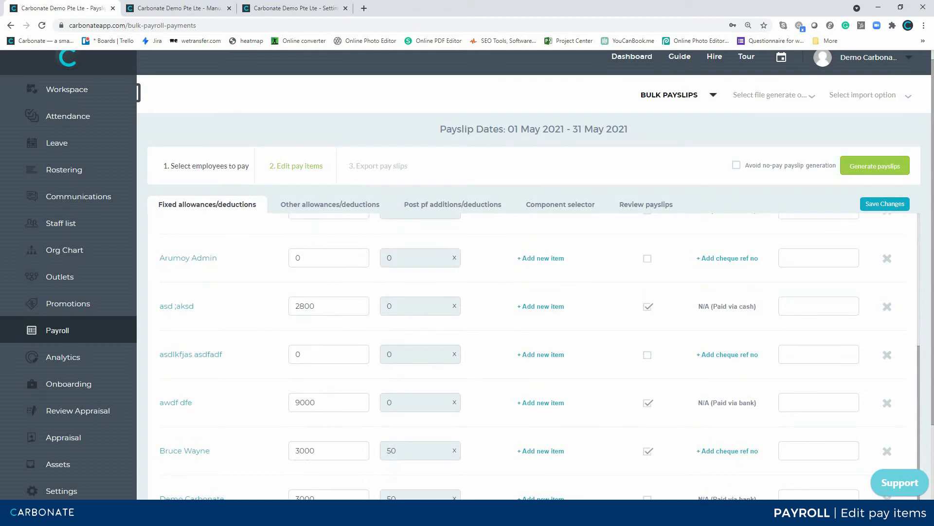
{"action": "scroll", "coordinate": [536, 355], "scroll_direction": "up", "scroll_amount": 5}
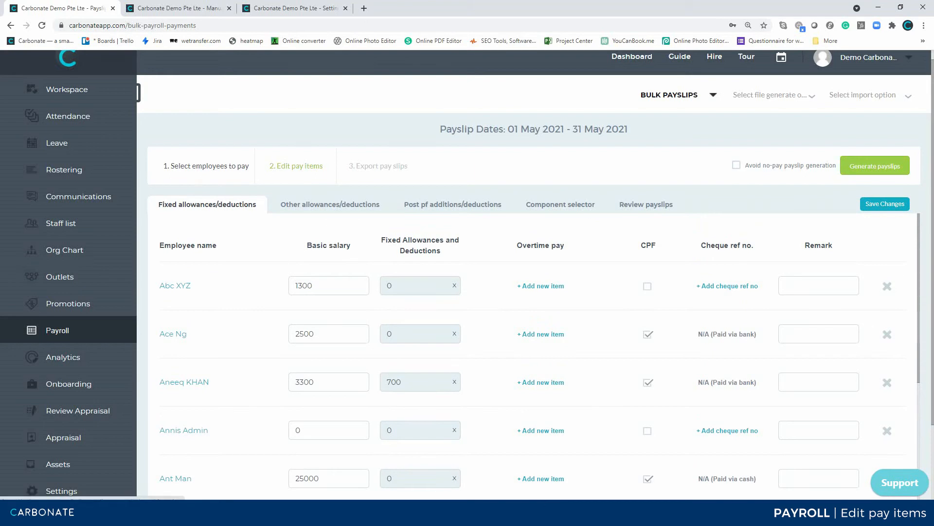
{"action": "left_click", "coordinate": [646, 204]}
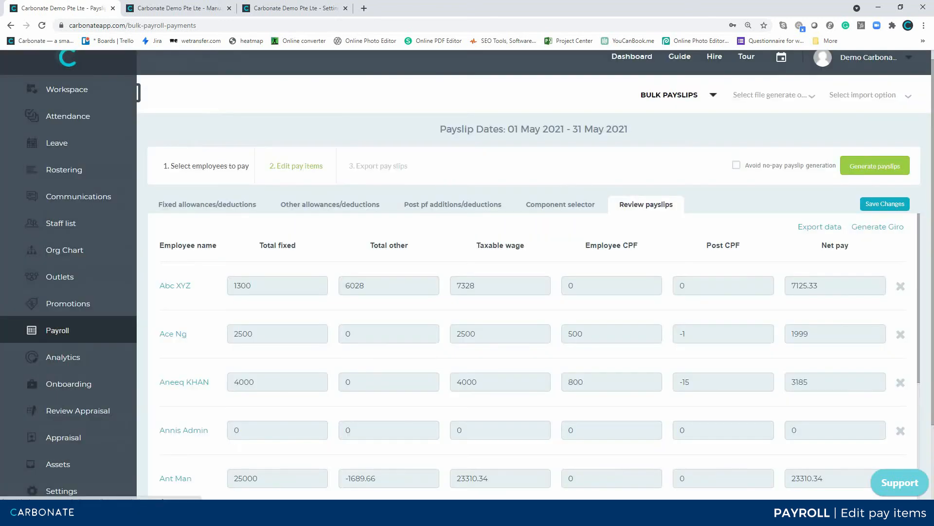
Delete the duplicate Food and Dgbn claims from the employee's post-CPF allowances, keeping one Food claim of 15.6 and one Dgbn claim of 55.
{"action": "left_click", "coordinate": [453, 205]}
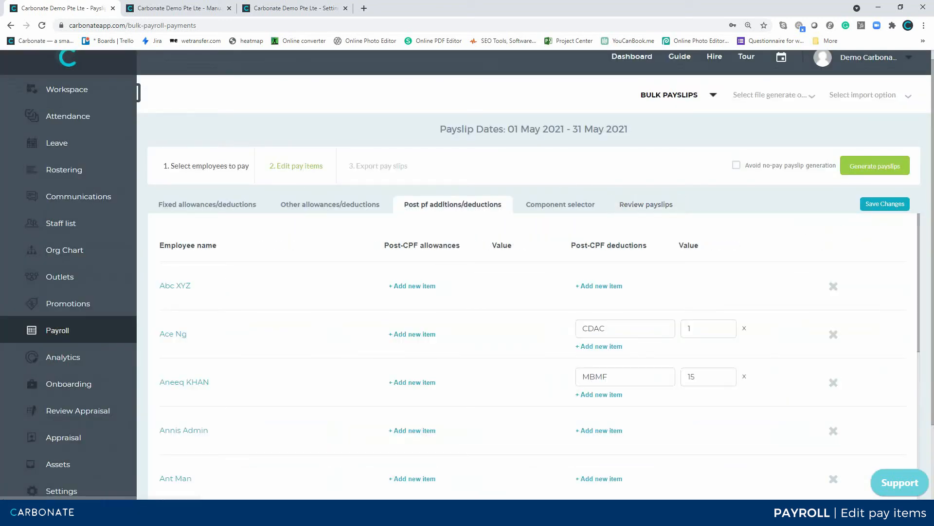
{"action": "scroll", "coordinate": [536, 348], "scroll_direction": "down", "scroll_amount": 10}
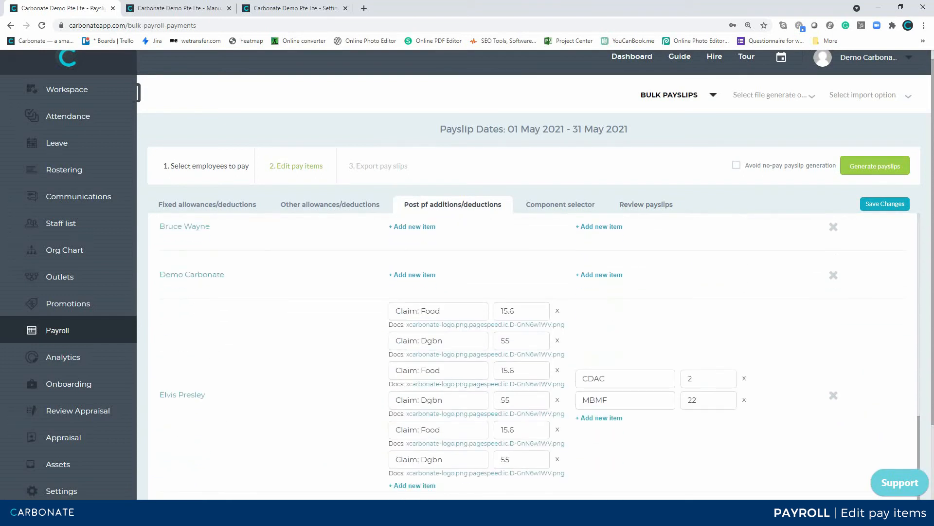
{"action": "scroll", "coordinate": [535, 355], "scroll_direction": "up", "scroll_amount": 1}
{"action": "scroll", "coordinate": [535, 356], "scroll_direction": "up", "scroll_amount": 1}
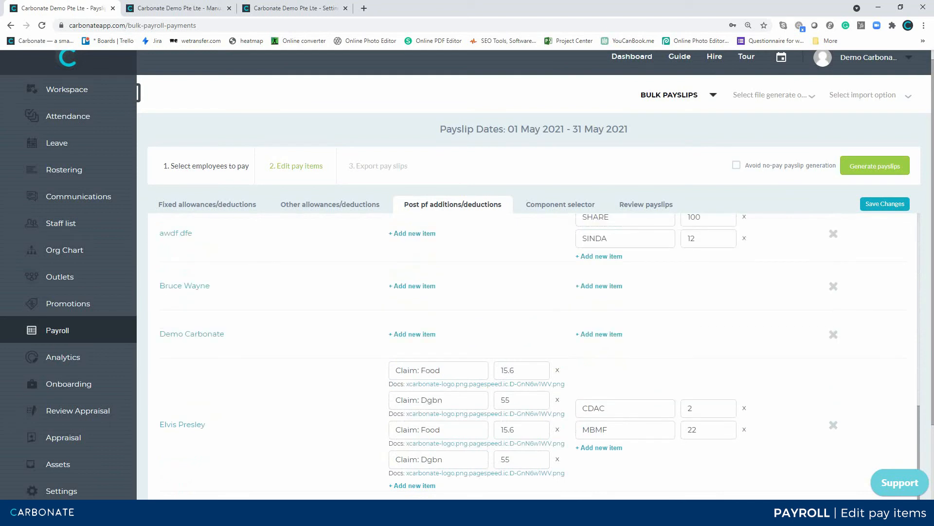
{"action": "left_click", "coordinate": [558, 370]}
{"action": "left_click", "coordinate": [557, 399]}
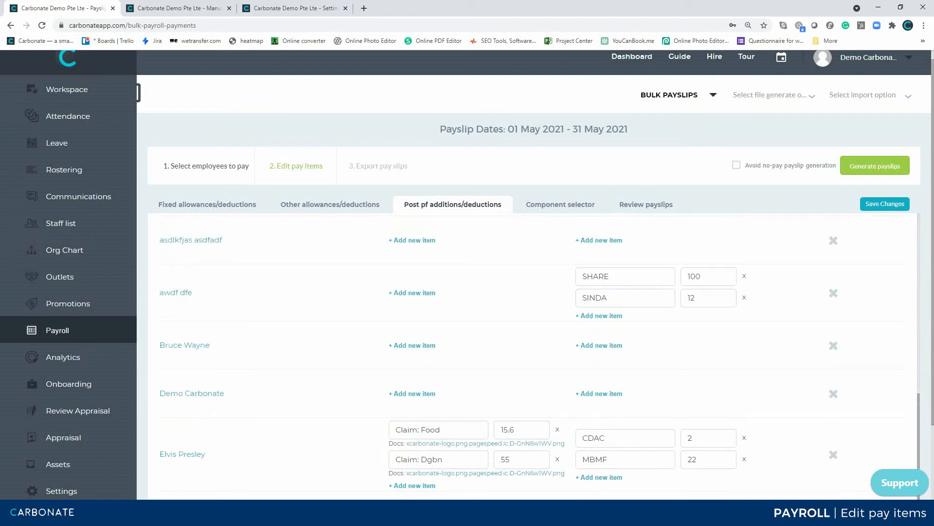
{"action": "scroll", "coordinate": [535, 292], "scroll_direction": "down", "scroll_amount": 2}
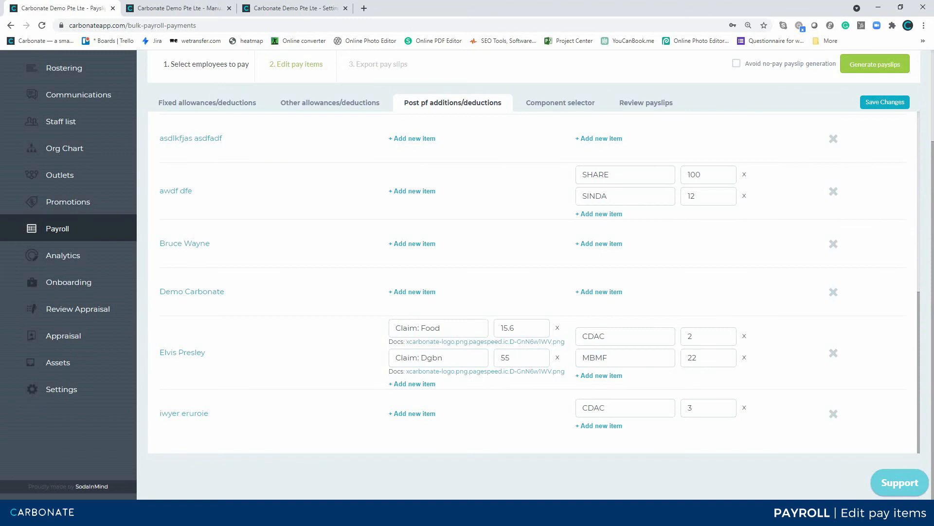
Add an empty Bonus item to the first employee's post-CPF allowances and remove it again.
{"action": "scroll", "coordinate": [535, 292], "scroll_direction": "up", "scroll_amount": 10}
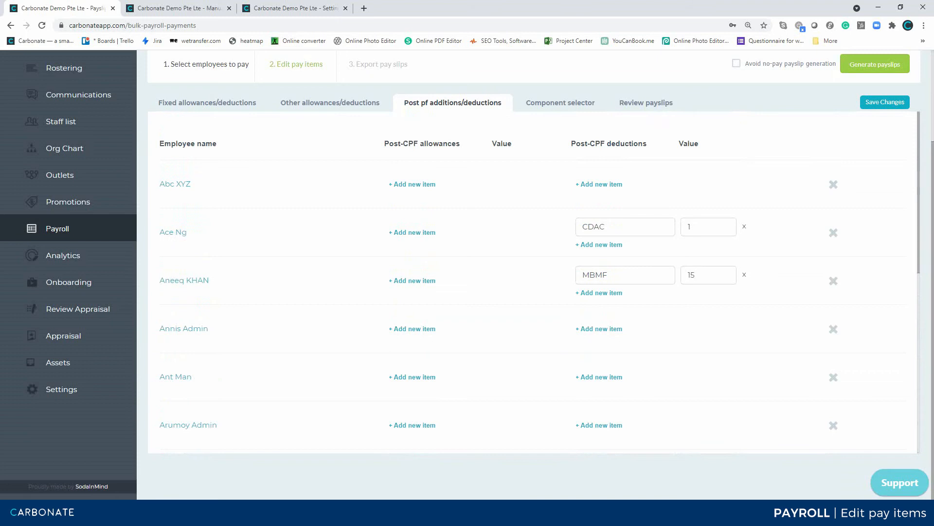
{"action": "scroll", "coordinate": [536, 292], "scroll_direction": "up", "scroll_amount": 2}
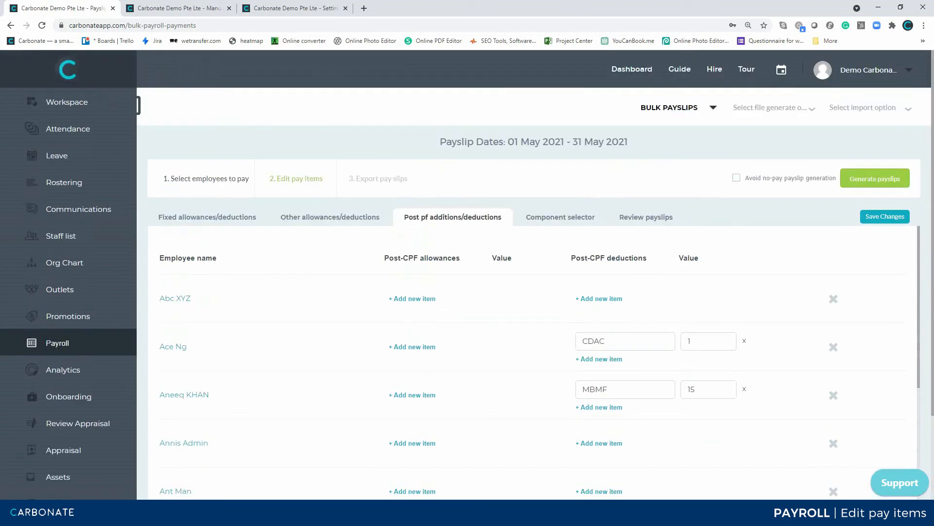
{"action": "left_click", "coordinate": [412, 298]}
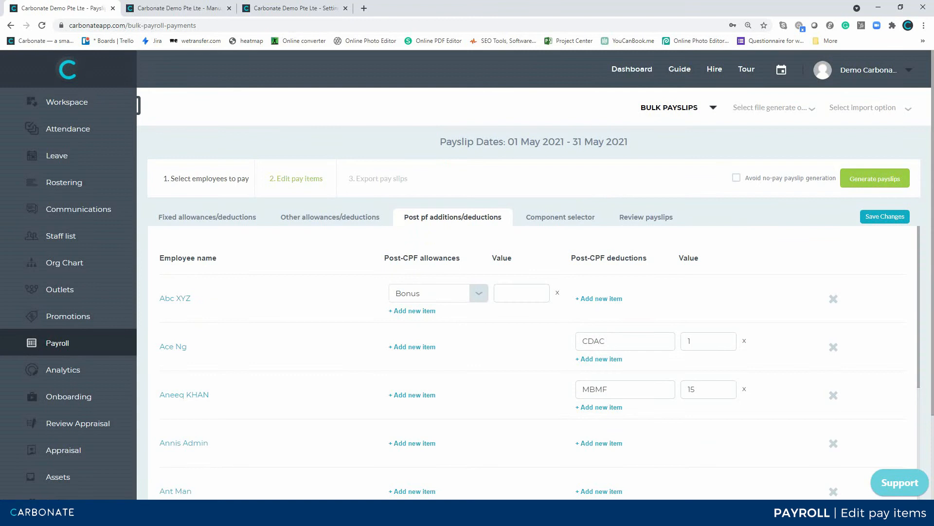
{"action": "left_click", "coordinate": [558, 293]}
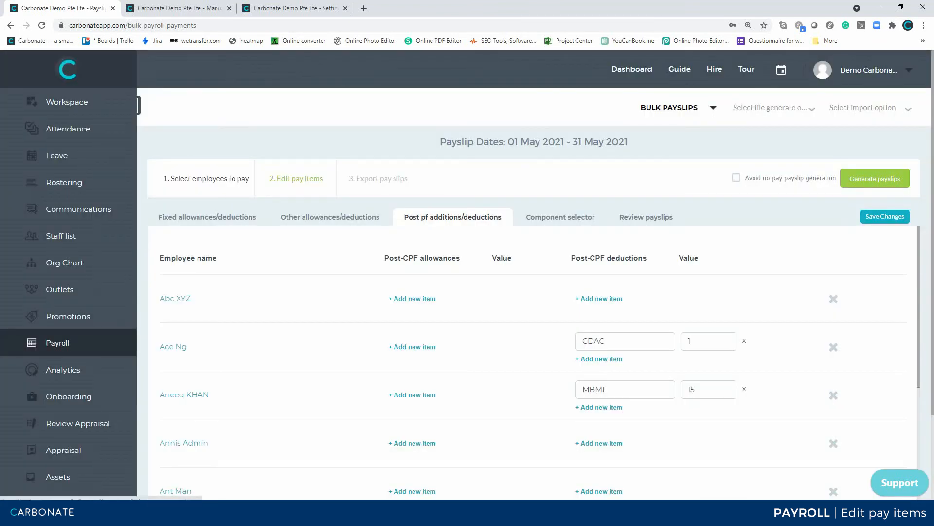
Look through the bulk deselect options for fixed allowances and deductions in the component selector, leaving all components selected.
{"action": "left_click", "coordinate": [560, 217]}
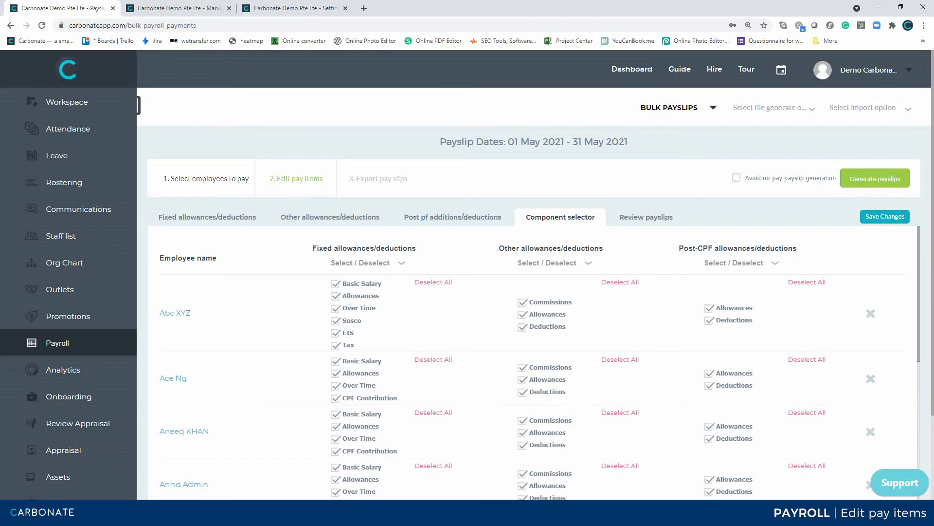
{"action": "left_click", "coordinate": [367, 263]}
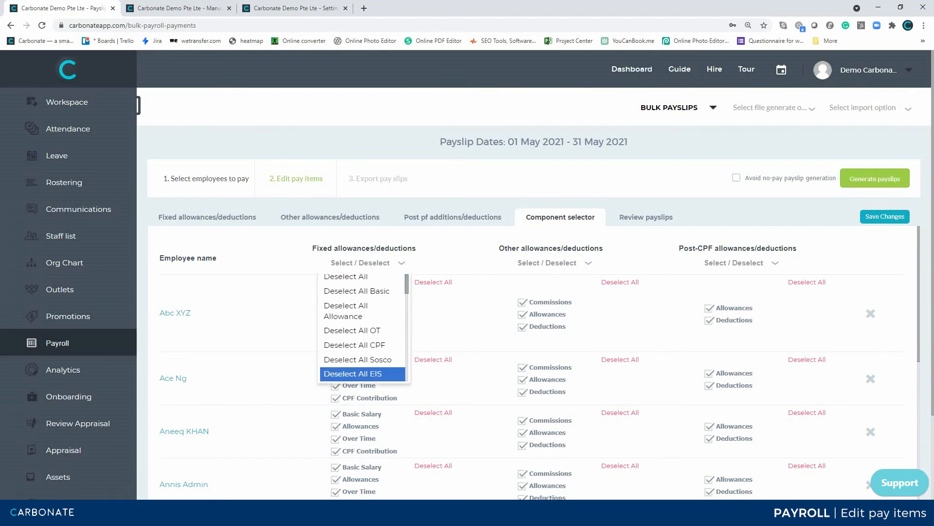
{"action": "mouse_move", "coordinate": [407, 284]}
{"action": "left_mouse_down"}
{"action": "mouse_move", "coordinate": [406, 310]}
{"action": "mouse_move", "coordinate": [407, 283]}
{"action": "left_mouse_up"}
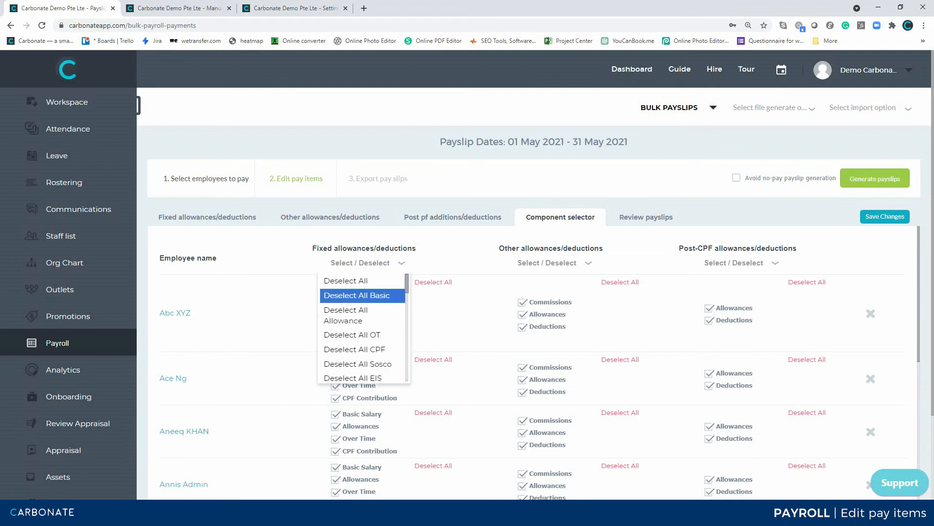
{"action": "left_click", "coordinate": [375, 263]}
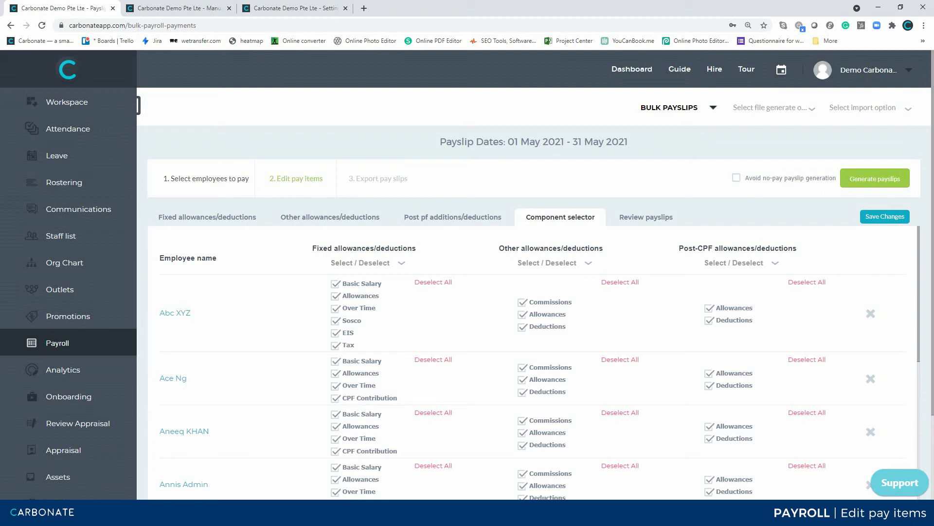
{"action": "left_click", "coordinate": [368, 263]}
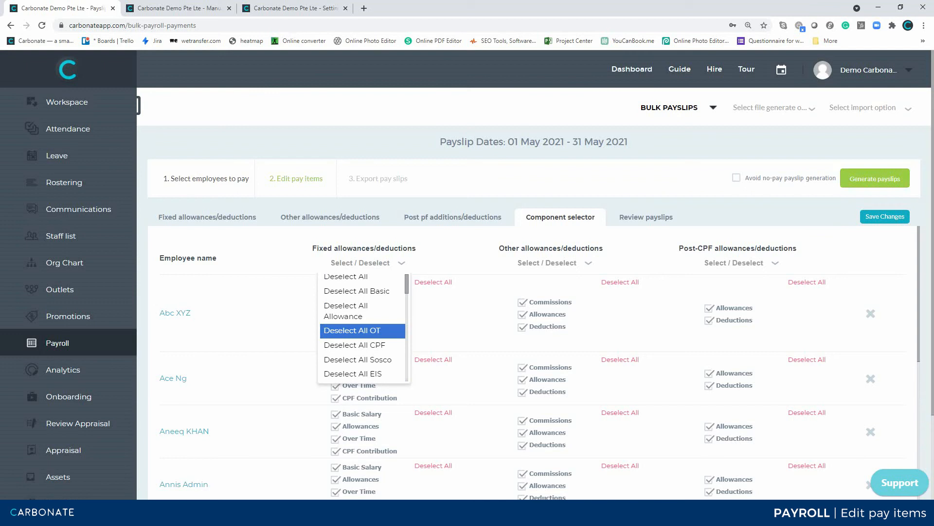
{"action": "key", "text": "Escape"}
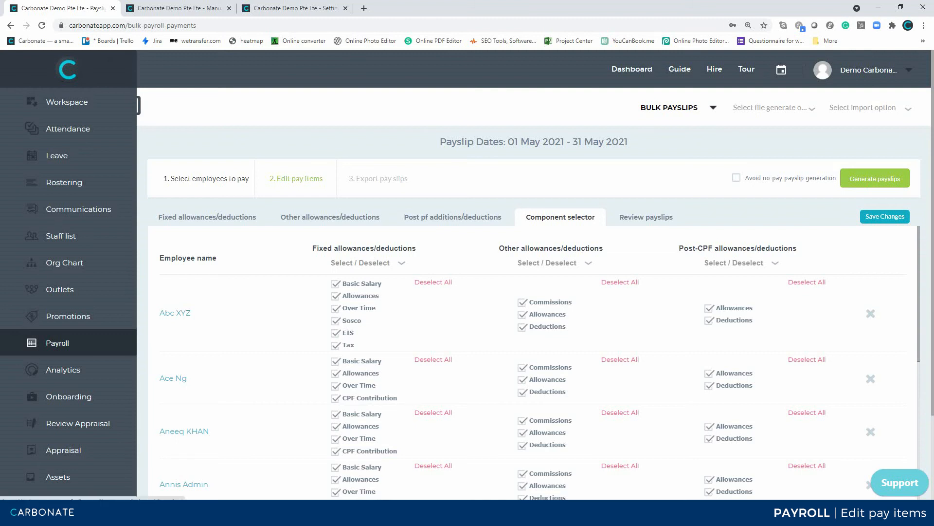
Review the employees' fixed and other totals, taxable wage, CPF amounts and net pay in the payslip review.
{"action": "left_click", "coordinate": [647, 217]}
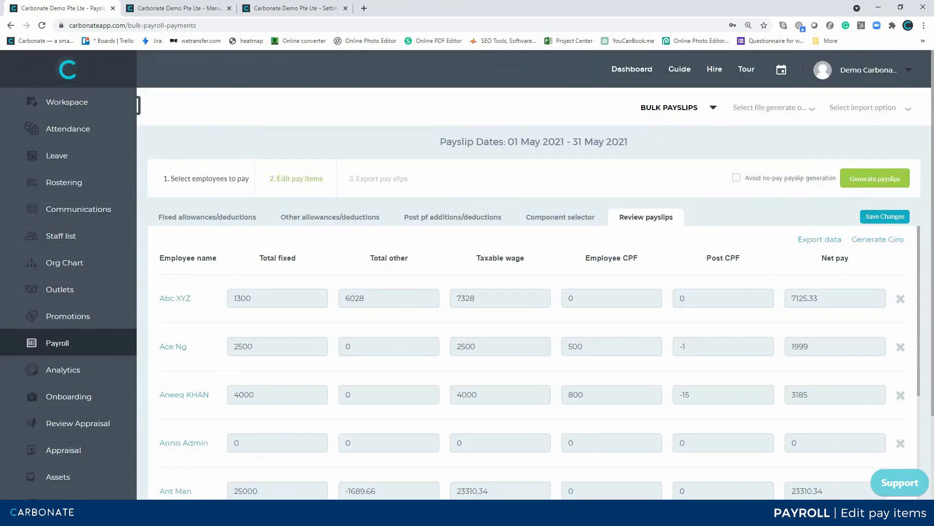
{"action": "scroll", "coordinate": [535, 316], "scroll_direction": "down", "scroll_amount": 5}
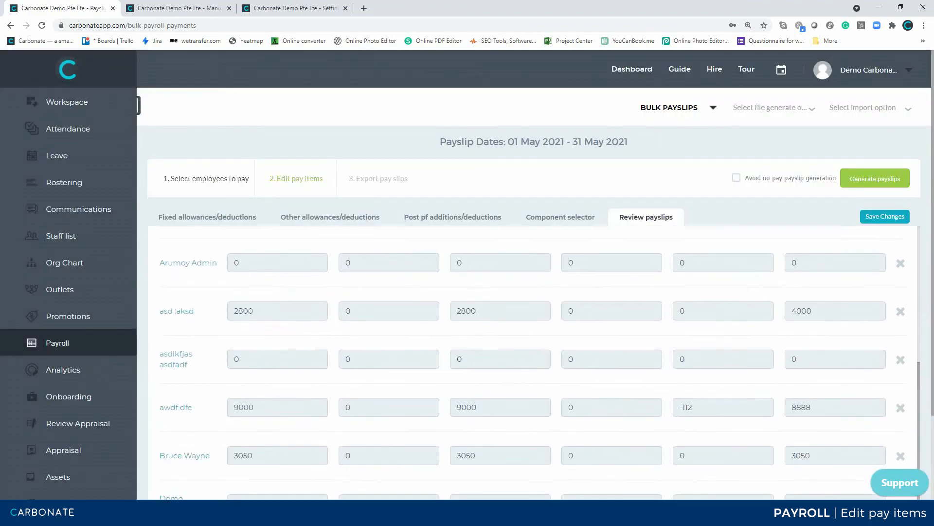
{"action": "scroll", "coordinate": [535, 273], "scroll_direction": "up", "scroll_amount": 3}
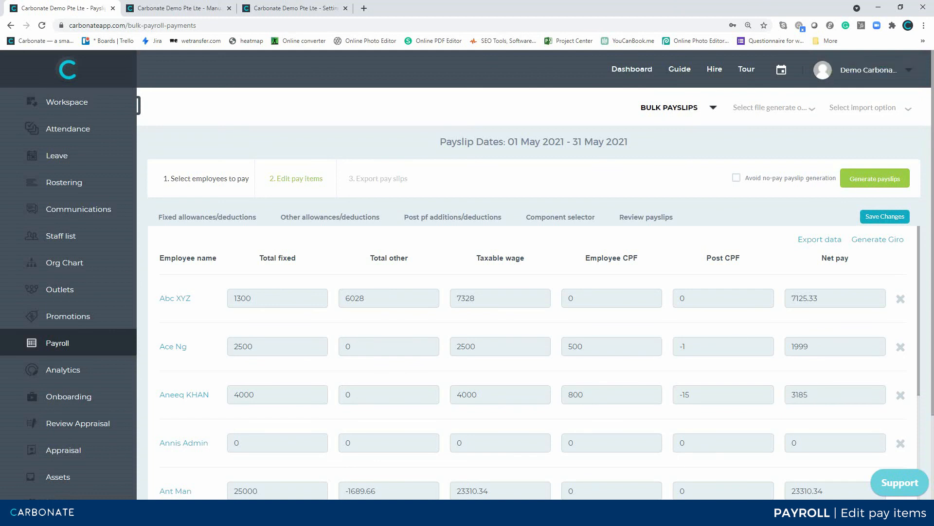
Display the fixed allowances and deductions again and look through the employee list down to its last entry.
{"action": "mouse_move", "coordinate": [678, 107]}
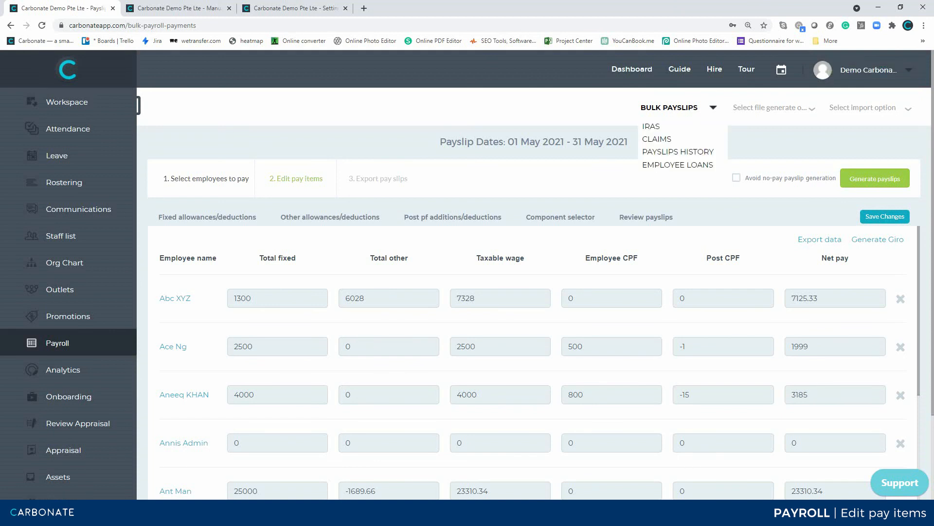
{"action": "left_click", "coordinate": [206, 178]}
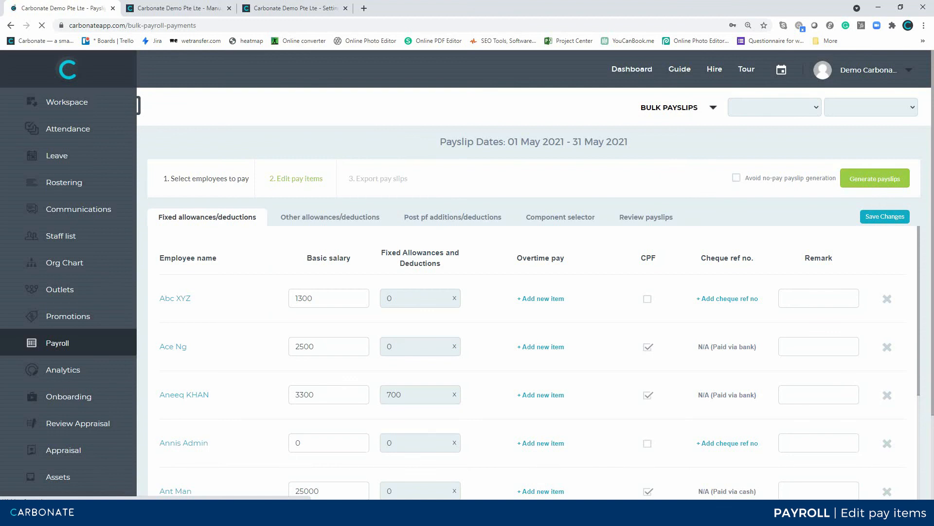
{"action": "scroll", "coordinate": [533, 340], "scroll_direction": "down", "scroll_amount": 10}
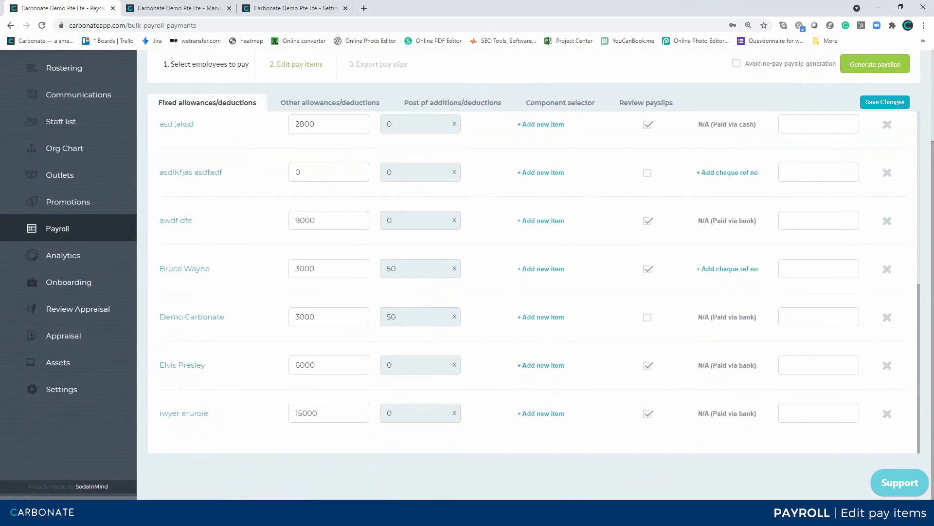